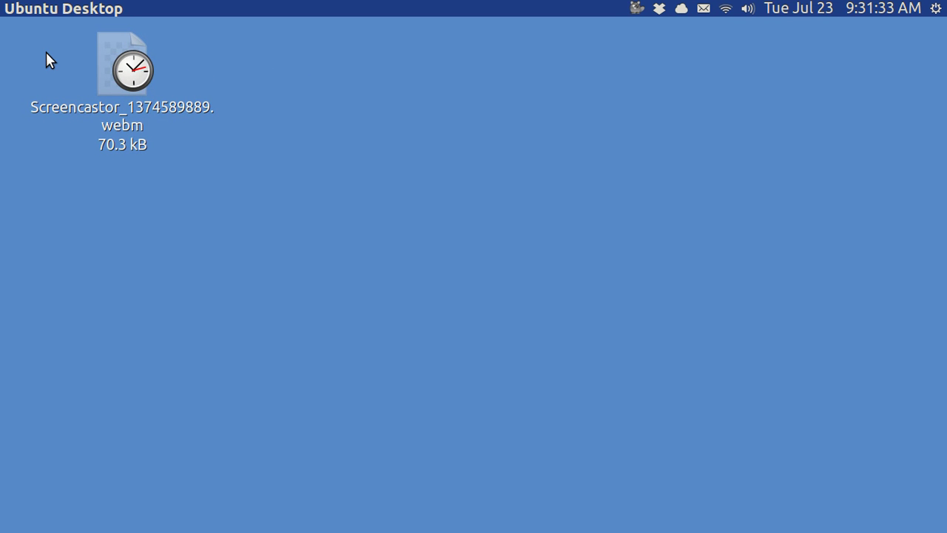
# Search the computer for W and launch LibreOffice Writer with a blank document
pyautogui.moveTo(0, 50)
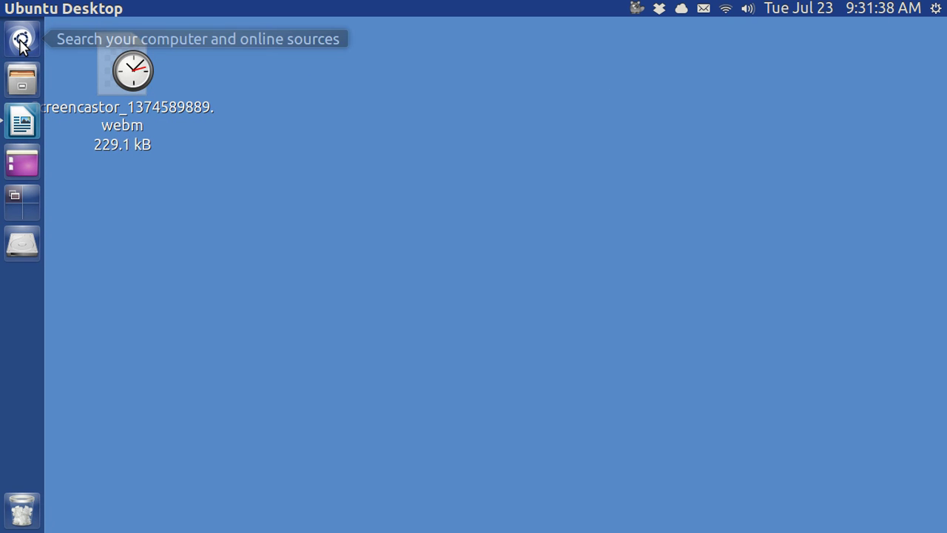
pyautogui.click(21, 40)
pyautogui.write('W')
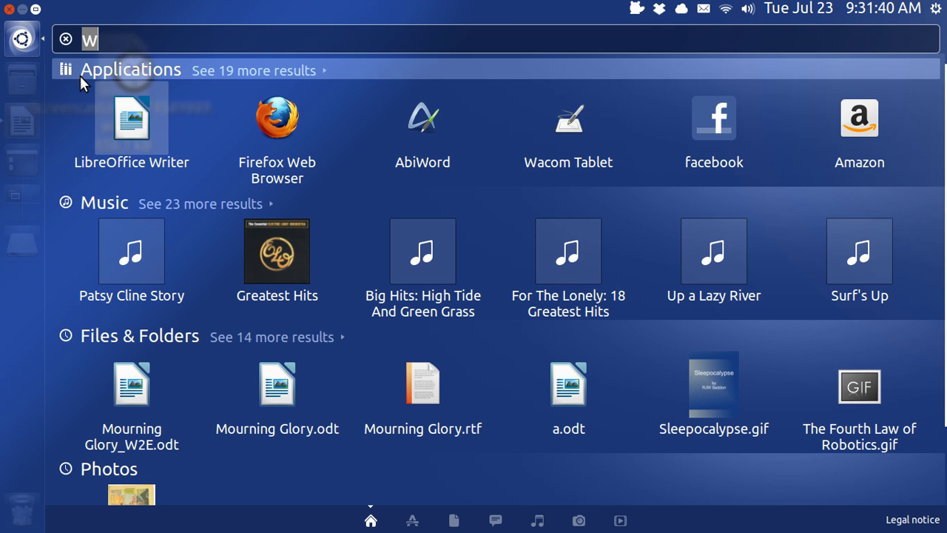
pyautogui.click(132, 123)
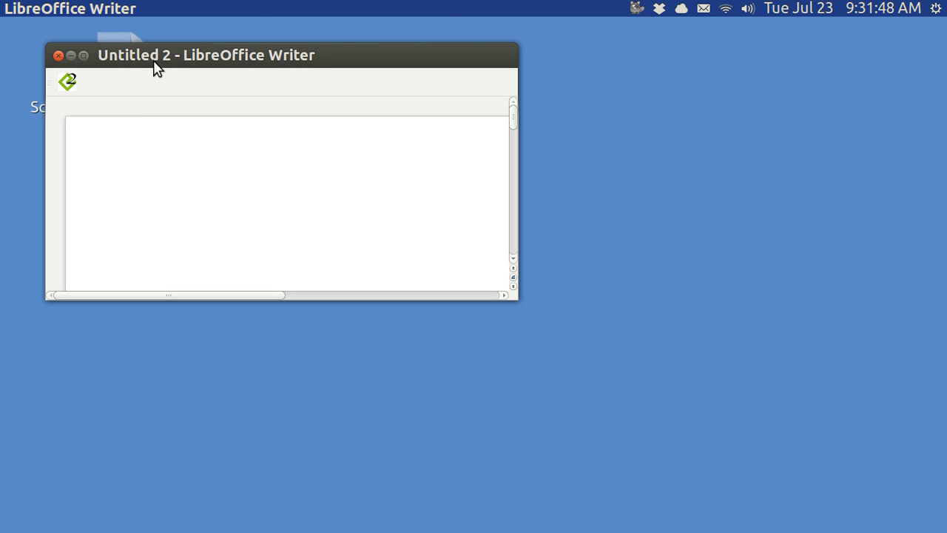
# Open the AutoCorrect options showing the replacement table for English (USA)
pyautogui.moveTo(186, 6)
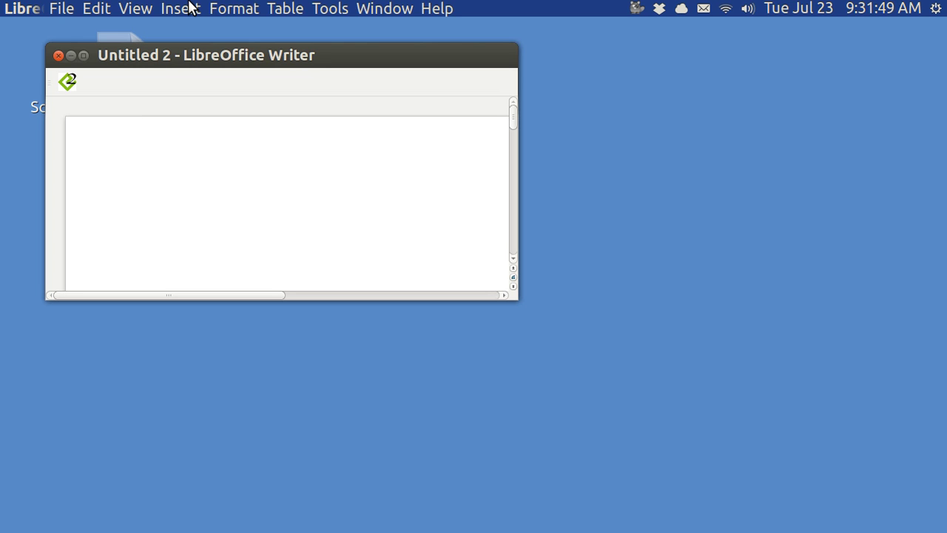
pyautogui.click(324, 9)
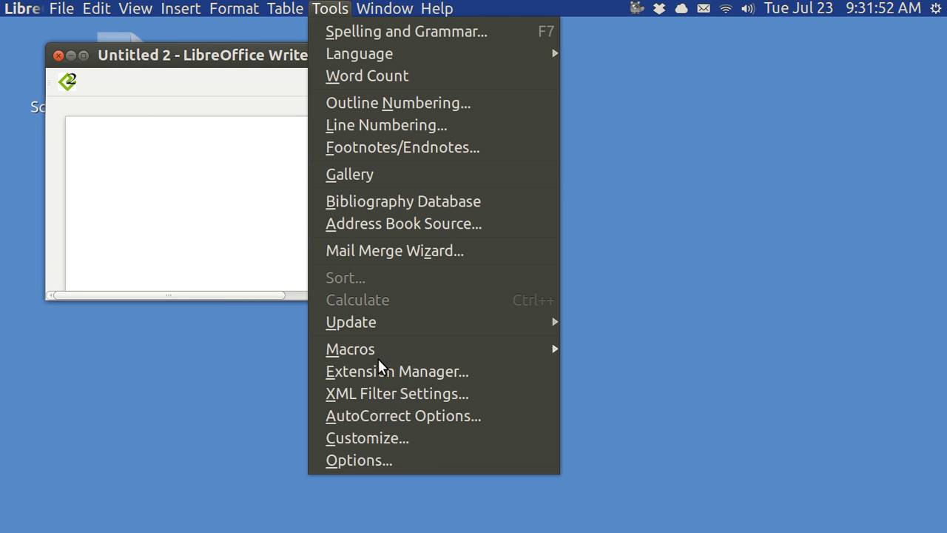
pyautogui.click(389, 416)
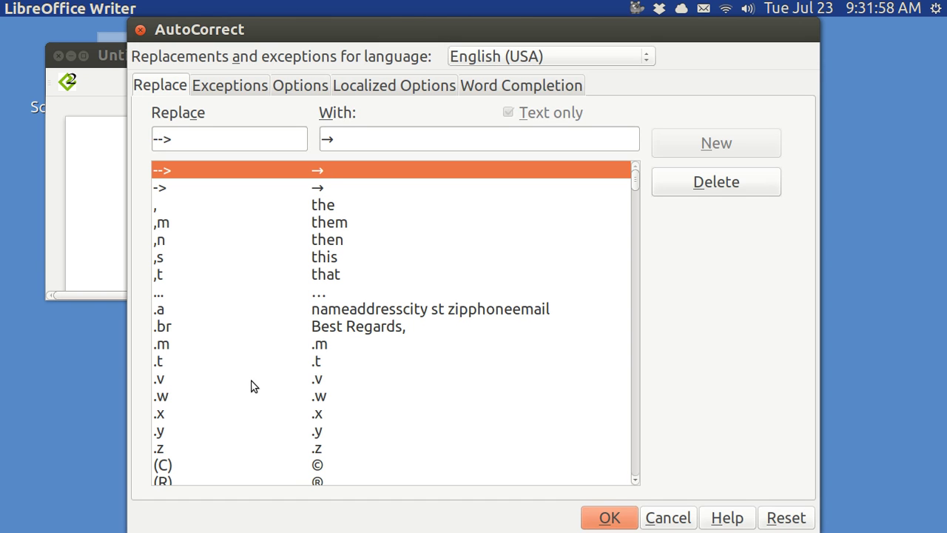
# Look through the AutoCorrect replacement table from the .x entry through the symbols and fractions down to the misspelling allwyas
pyautogui.click(162, 413)
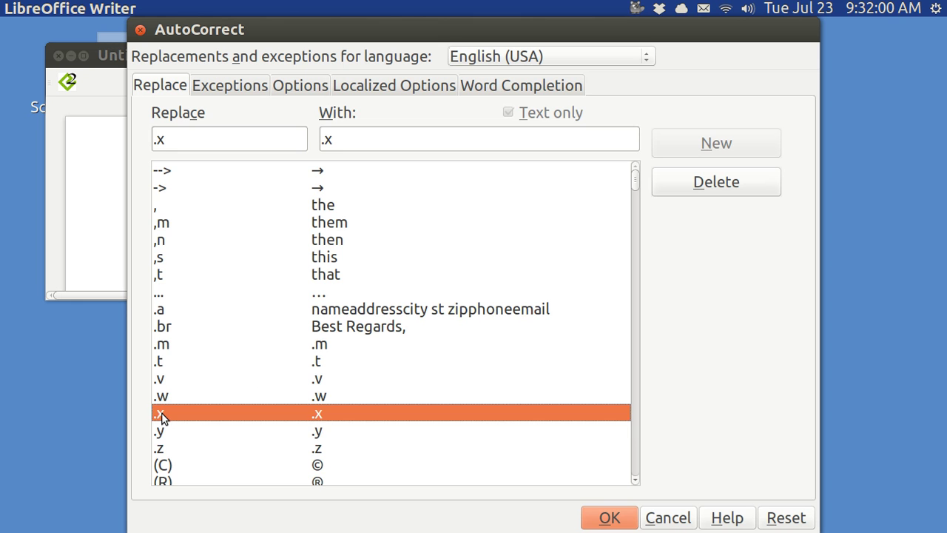
pyautogui.press('Down')
pyautogui.press('Down')
pyautogui.press('Down')
pyautogui.press('Down')
pyautogui.press('Down')
pyautogui.press('Down')
pyautogui.press('Down')
pyautogui.press('Down')
pyautogui.press('Down')
pyautogui.press('Down')
pyautogui.press('Down')
pyautogui.press('Down')
pyautogui.press('Down')
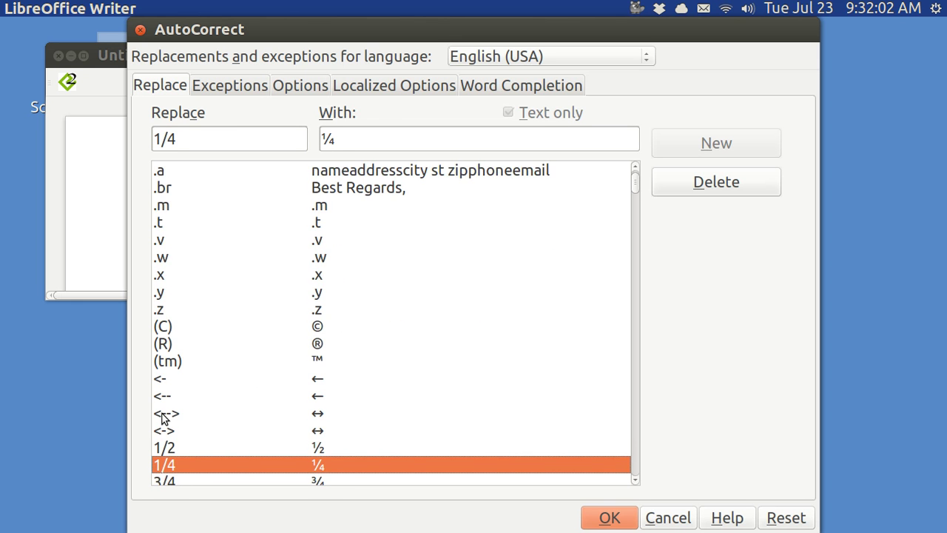
pyautogui.press('Down')
pyautogui.press('Down')
pyautogui.press('Down')
pyautogui.press('Down')
pyautogui.press('Down')
pyautogui.press('Down')
pyautogui.press('Down')
pyautogui.press('Down')
pyautogui.press('Down')
pyautogui.press('Down')
pyautogui.press('Down')
pyautogui.press('Down')
pyautogui.press('Down')
pyautogui.press('Down')
pyautogui.press('Down')
pyautogui.press('Down')
pyautogui.press('Down')
pyautogui.press('Down')
pyautogui.press('Down')
pyautogui.press('Down')
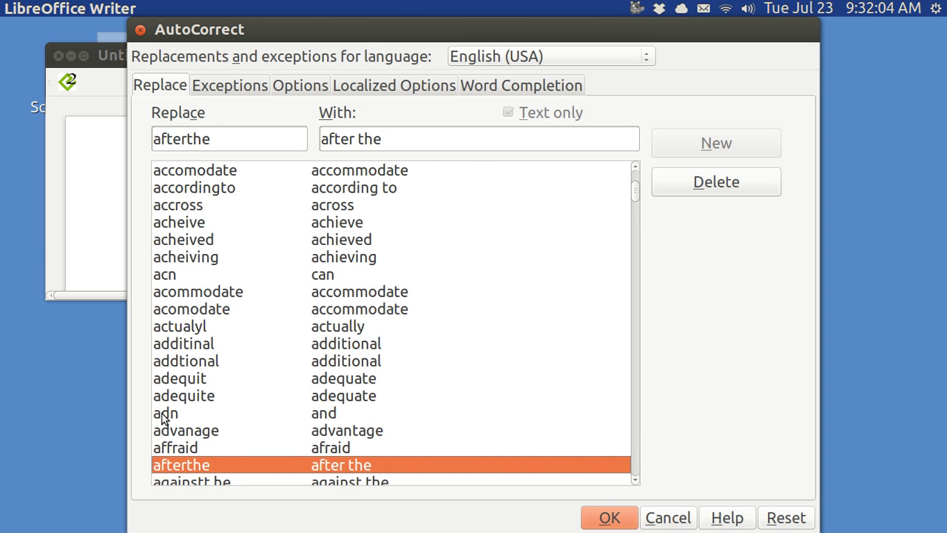
pyautogui.press('Down')
pyautogui.press('Down')
pyautogui.press('Down')
pyautogui.press('Down')
pyautogui.press('Down')
pyautogui.press('Down')
pyautogui.press('Down')
pyautogui.press('Down')
pyautogui.press('Down')
pyautogui.press('Down')
pyautogui.press('Down')
pyautogui.press('Down')
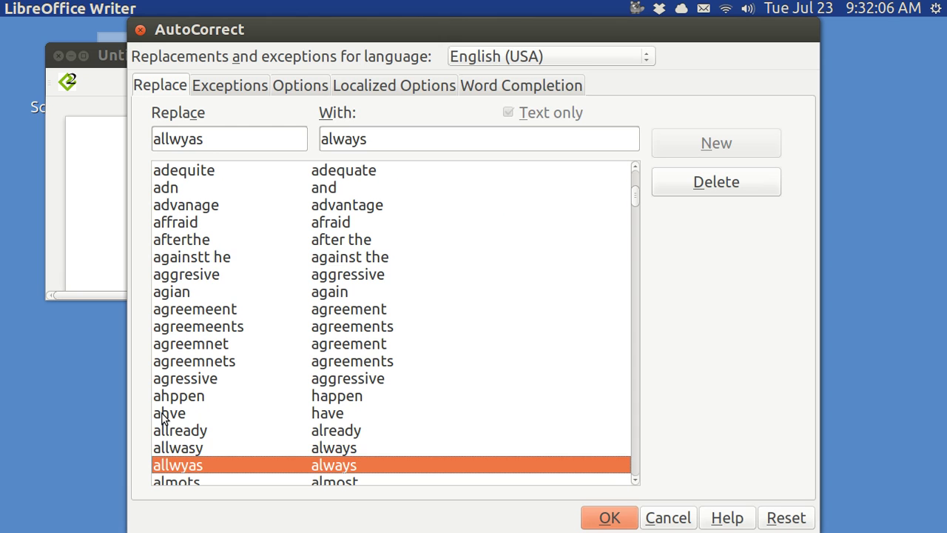
# Examine the spelling correction that replaces affraid with afraid in the AutoCorrect table
pyautogui.press('Up')
pyautogui.press('Up')
pyautogui.press('Up')
pyautogui.press('Up')
pyautogui.press('Up')
pyautogui.press('Up')
pyautogui.press('Up')
pyautogui.press('Up')
pyautogui.press('Up')
pyautogui.press('Up')
pyautogui.press('Up')
pyautogui.press('Up')
pyautogui.press('Up')
pyautogui.press('Up')
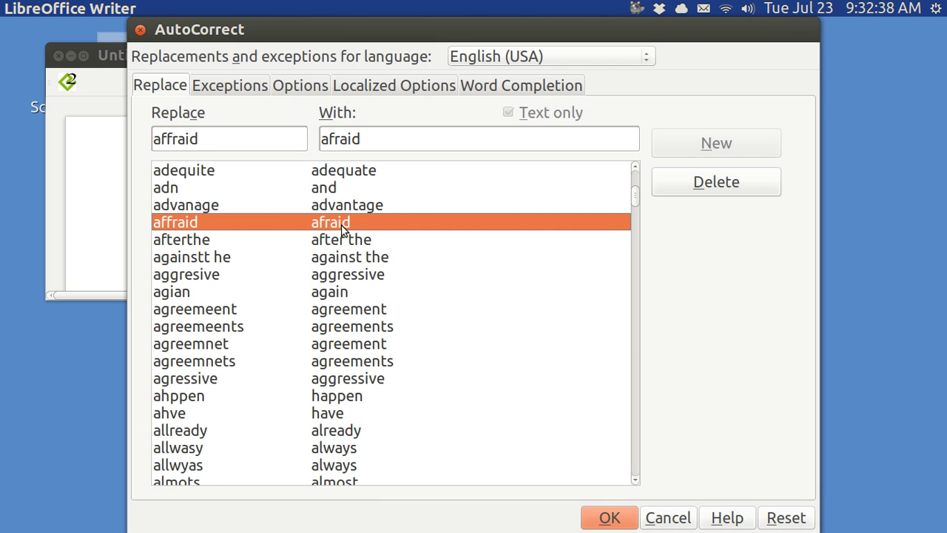
# Examine the symbol replacements for (tm), (R) and (C) near the start of the AutoCorrect table
pyautogui.press('Up')
pyautogui.press('Up')
pyautogui.press('Up')
pyautogui.press('Up')
pyautogui.press('Up')
pyautogui.press('Up')
pyautogui.press('Up')
pyautogui.press('Up')
pyautogui.press('Up')
pyautogui.press('Up')
pyautogui.press('Up')
pyautogui.press('Up')
pyautogui.press('Up')
pyautogui.press('Up')
pyautogui.press('Up')
pyautogui.press('Up')
pyautogui.press('Up')
pyautogui.press('Up')
pyautogui.press('Up')
pyautogui.press('Up')
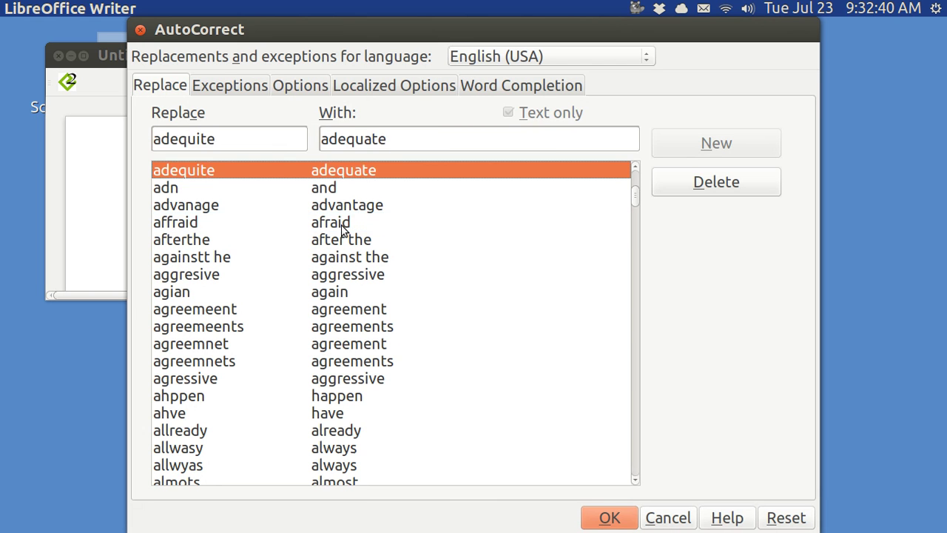
pyautogui.press('Up')
pyautogui.press('Up')
pyautogui.press('Up')
pyautogui.press('Up')
pyautogui.press('Up')
pyautogui.press('Up')
pyautogui.press('Up')
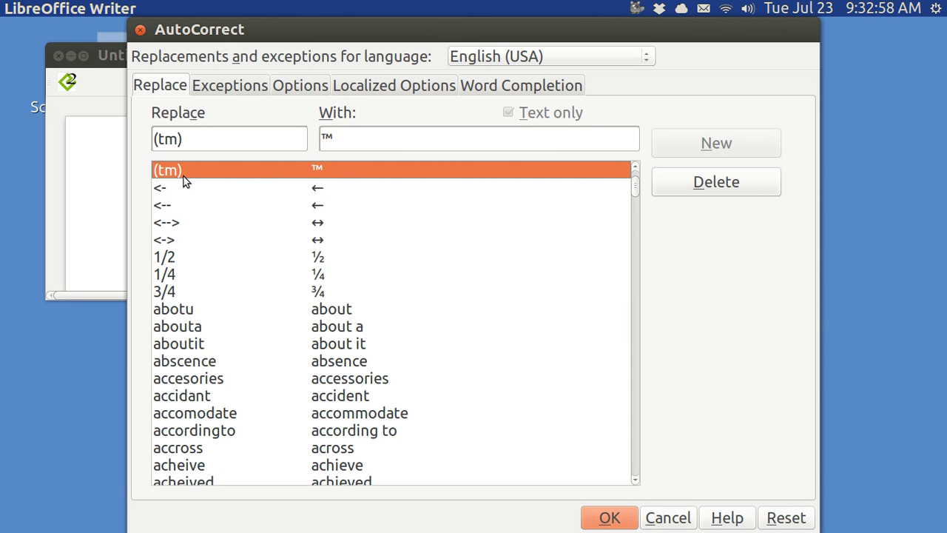
pyautogui.press('Up')
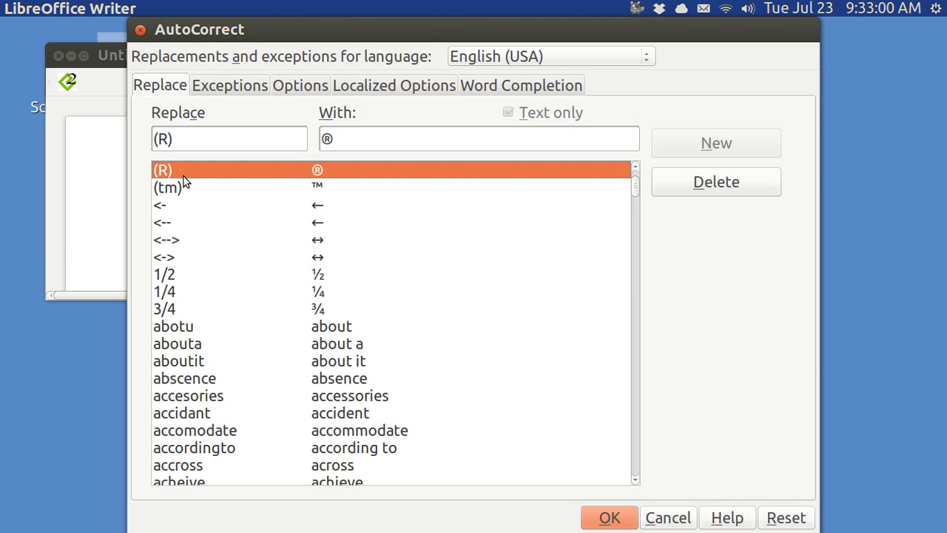
pyautogui.press('Up')
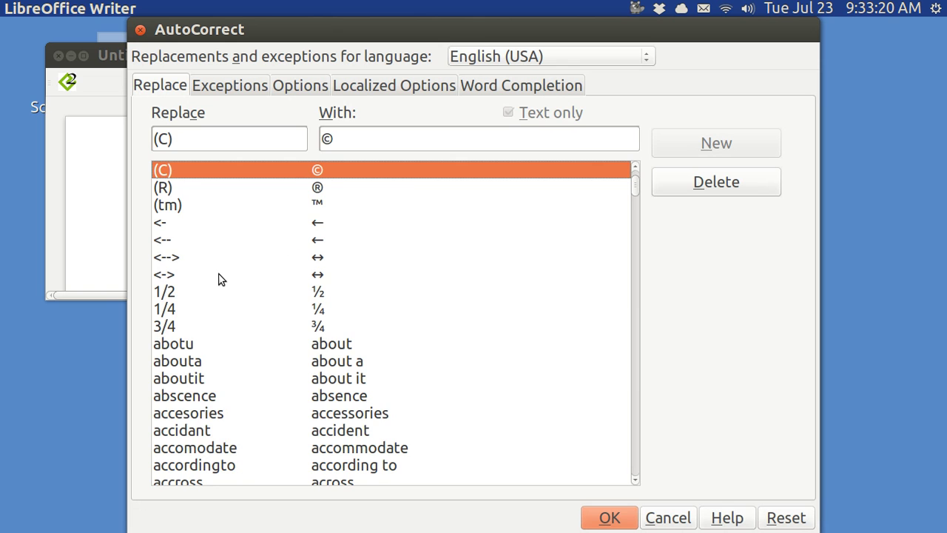
# Select the .a shortcut in the replacement table and examine its combined name, address, phone and email text
pyautogui.press('Up')
pyautogui.press('Up')
pyautogui.press('Up')
pyautogui.press('Up')
pyautogui.press('Up')
pyautogui.press('Up')
pyautogui.press('Up')
pyautogui.press('Up')
pyautogui.press('Up')
pyautogui.press('Up')
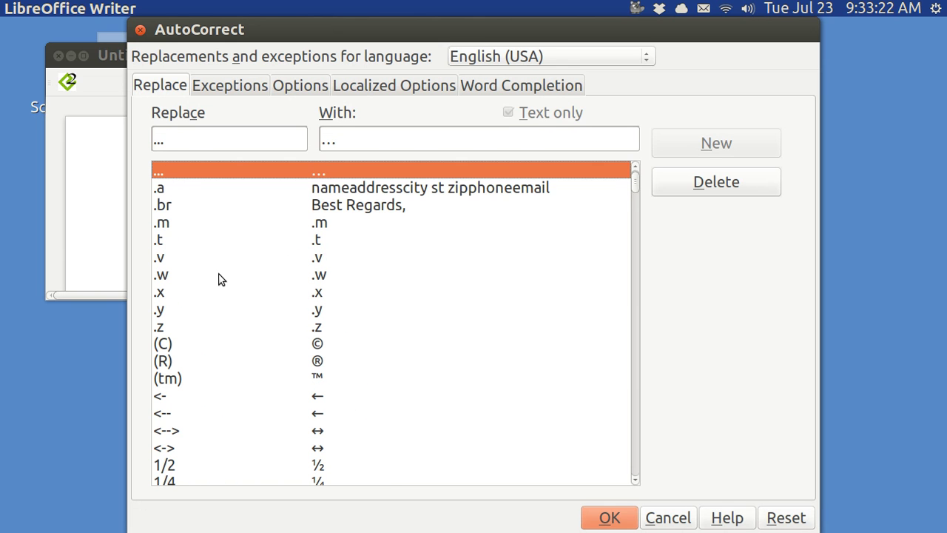
pyautogui.press('Down')
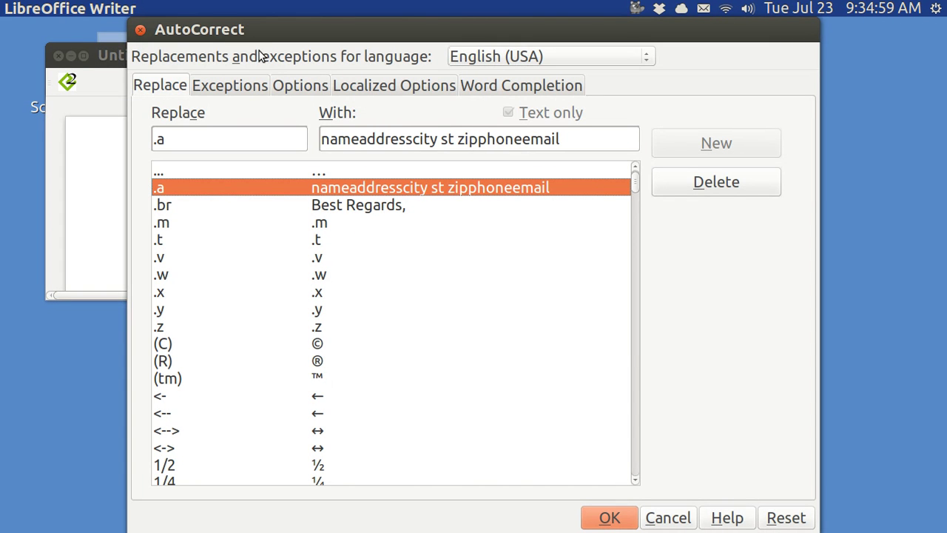
# Close the AutoCorrect settings and expand the .a shortcut into the contact block in the blank document
pyautogui.click(140, 31)
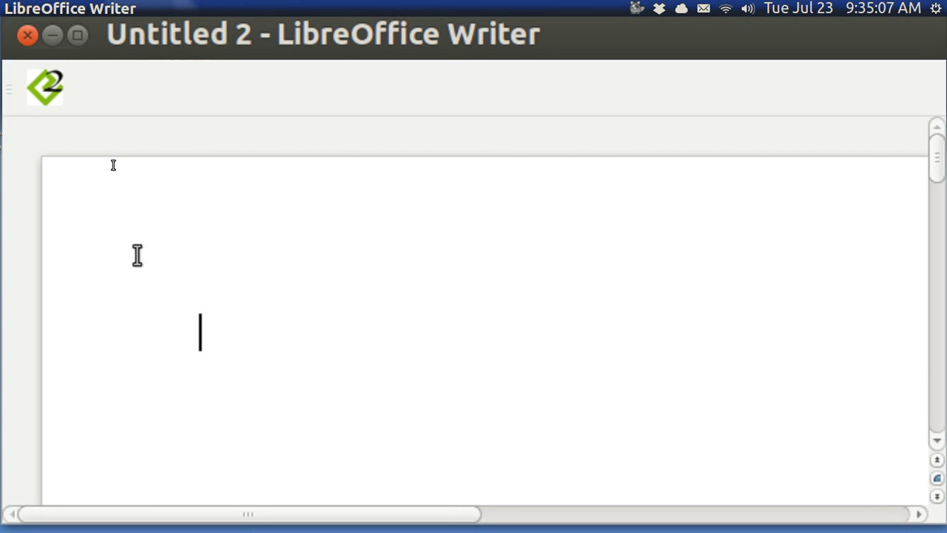
pyautogui.write('.a')
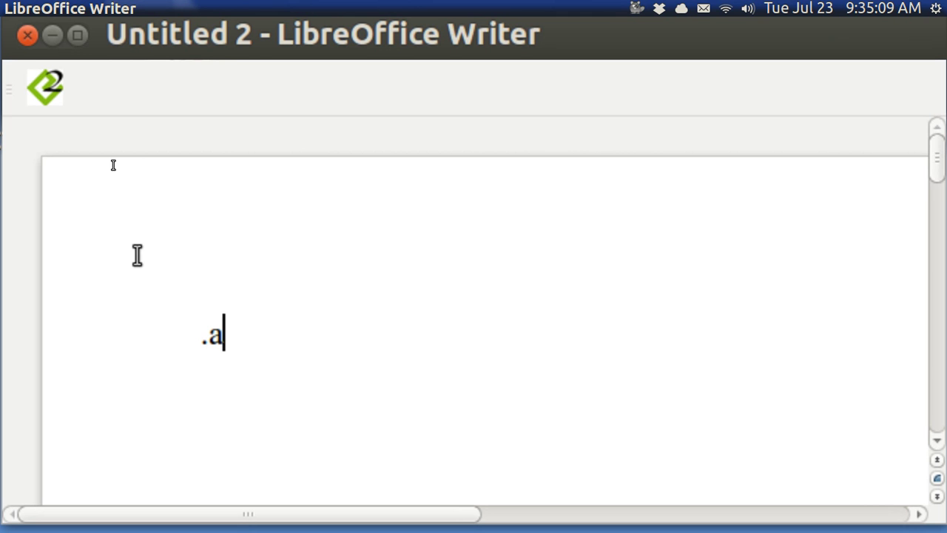
pyautogui.press('F3')
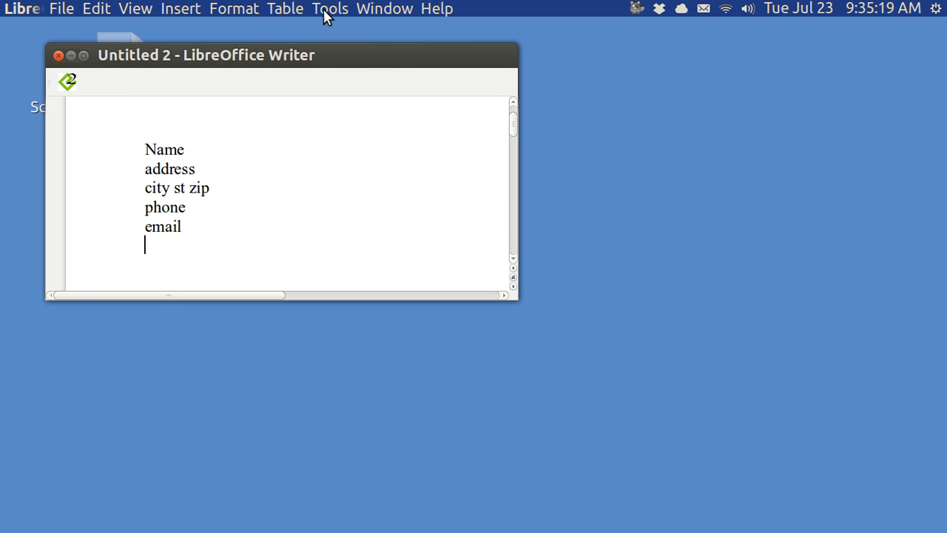
# Reopen the AutoCorrect options and select the .a replacement entry
pyautogui.click(322, 9)
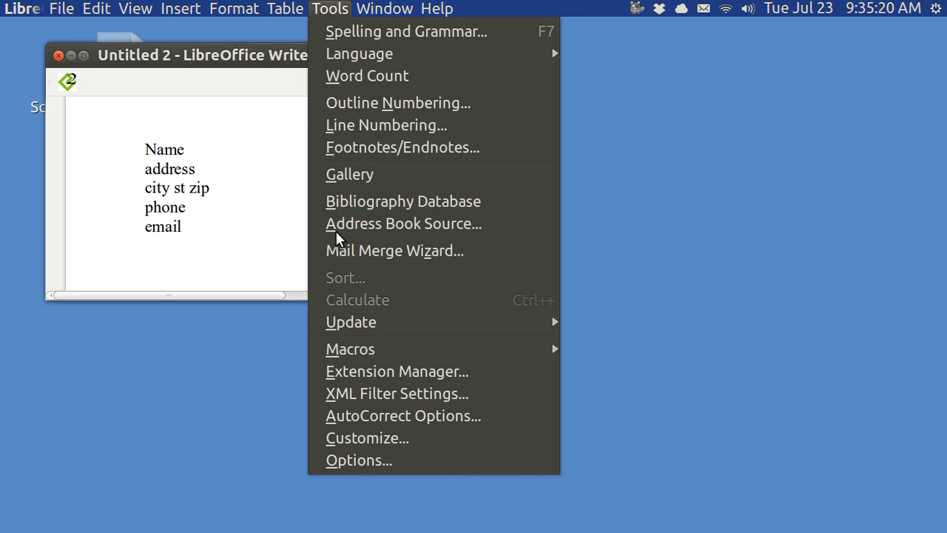
pyautogui.click(364, 416)
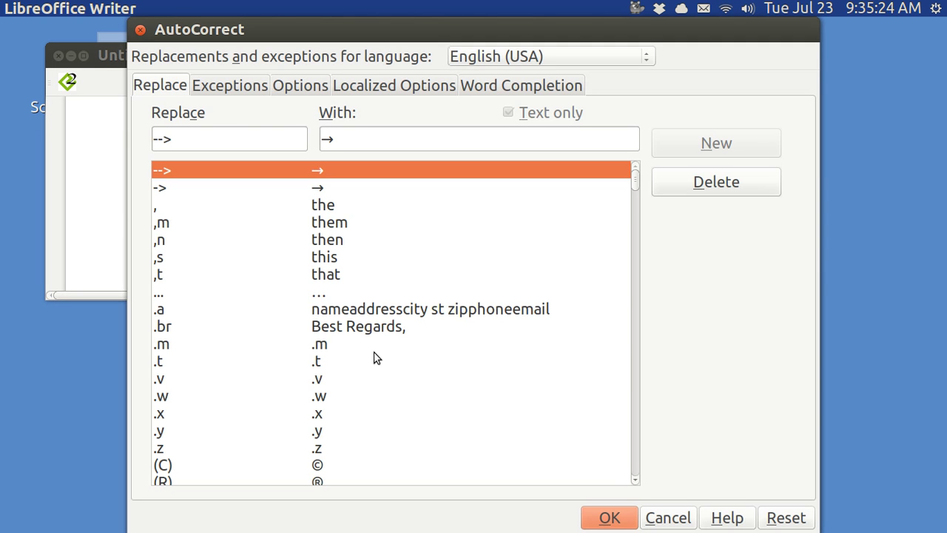
pyautogui.click(363, 311)
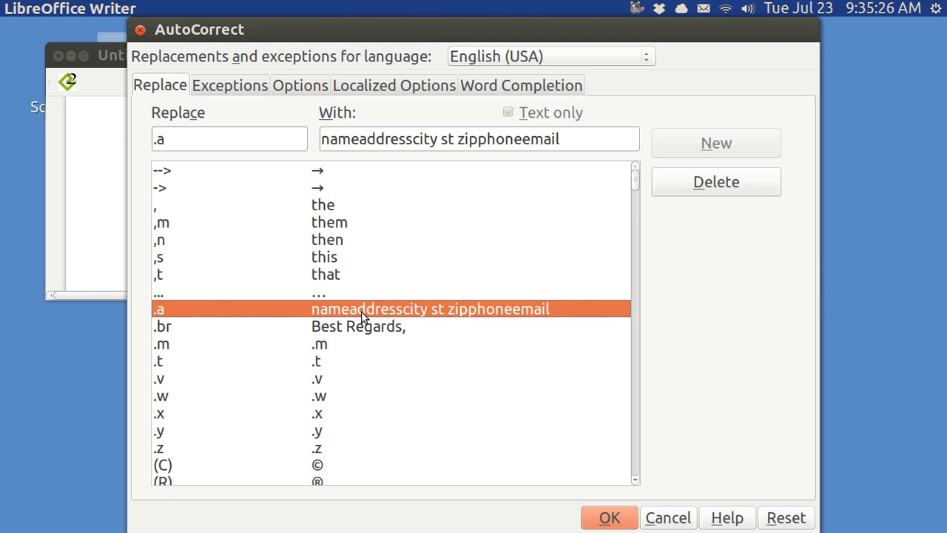
# Try entering the Unicode character code "ua" between "name" and "address" in the .a replacement text
pyautogui.click(359, 139)
pyautogui.write('ua')
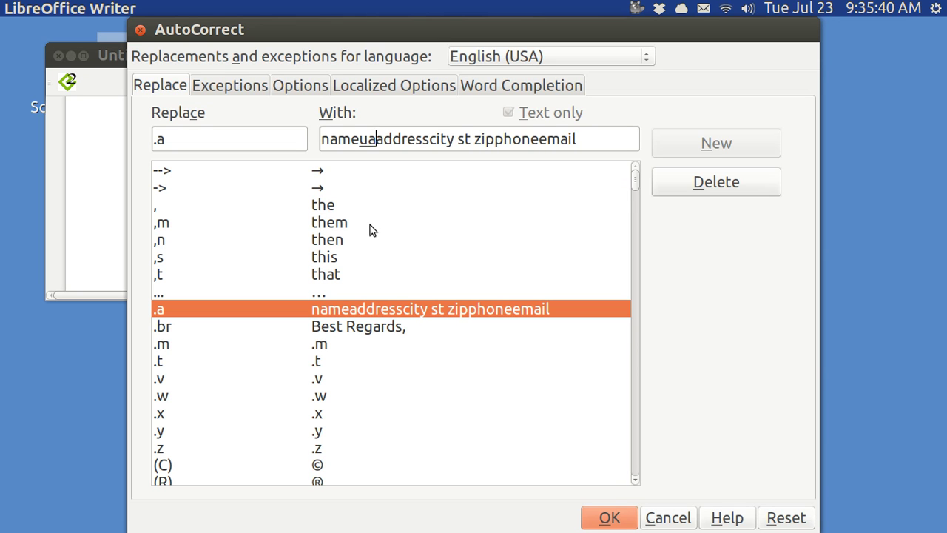
pyautogui.press('BackSpace')
pyautogui.press('BackSpace')
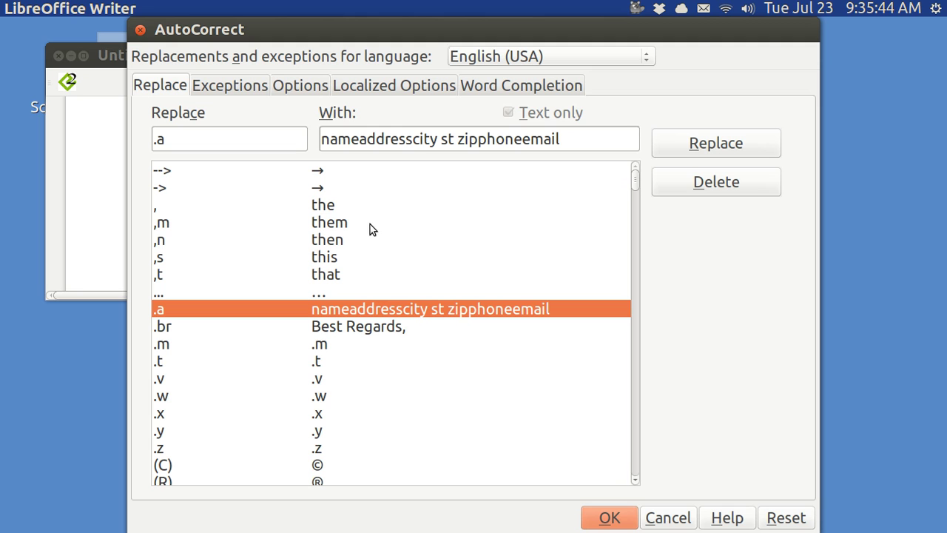
# Try entering the code "ua" between "address" and "city" in the .a replacement text, and discard the AutoCorrect edits
pyautogui.click(414, 138)
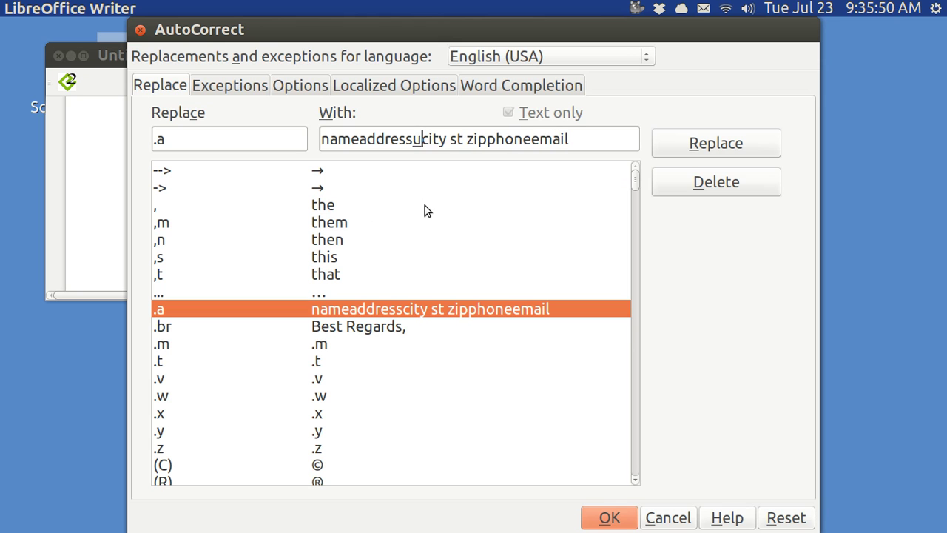
pyautogui.write('ua')
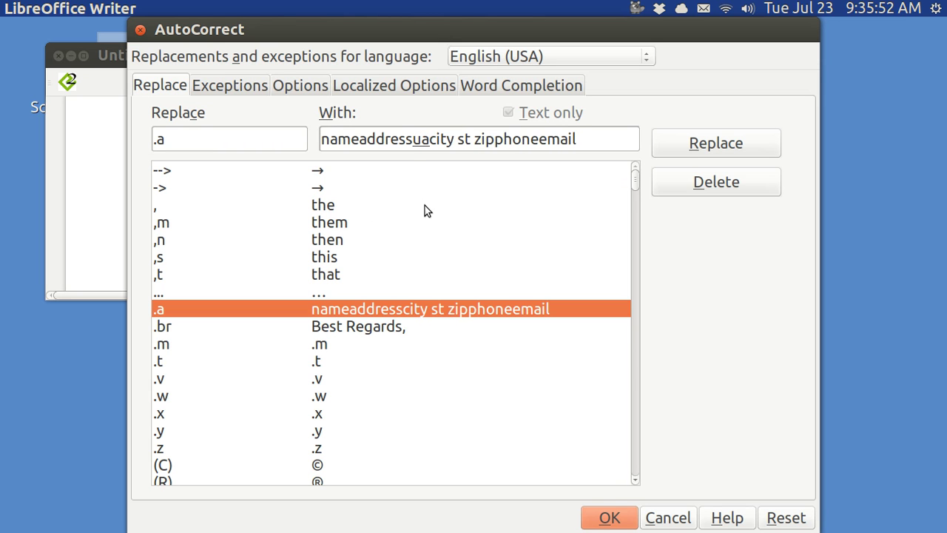
pyautogui.press('BackSpace')
pyautogui.press('BackSpace')
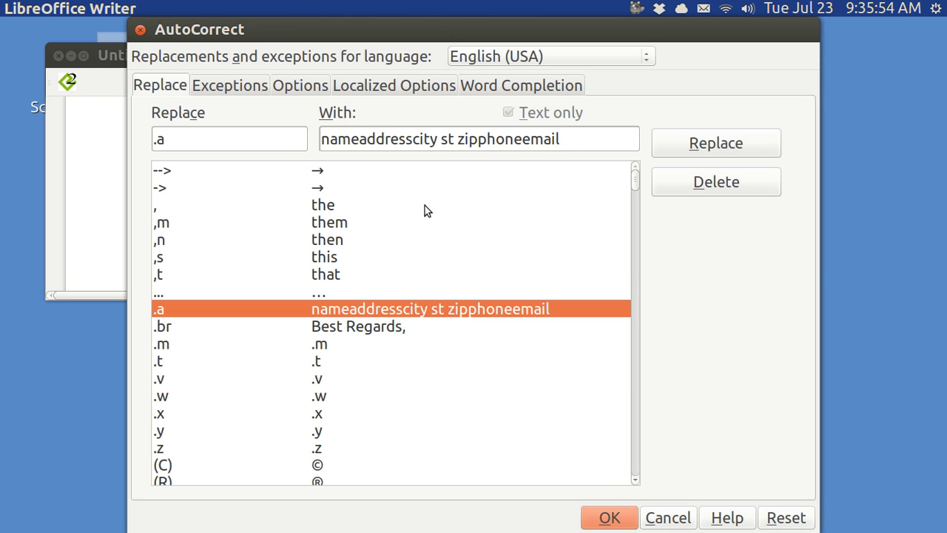
pyautogui.click(668, 518)
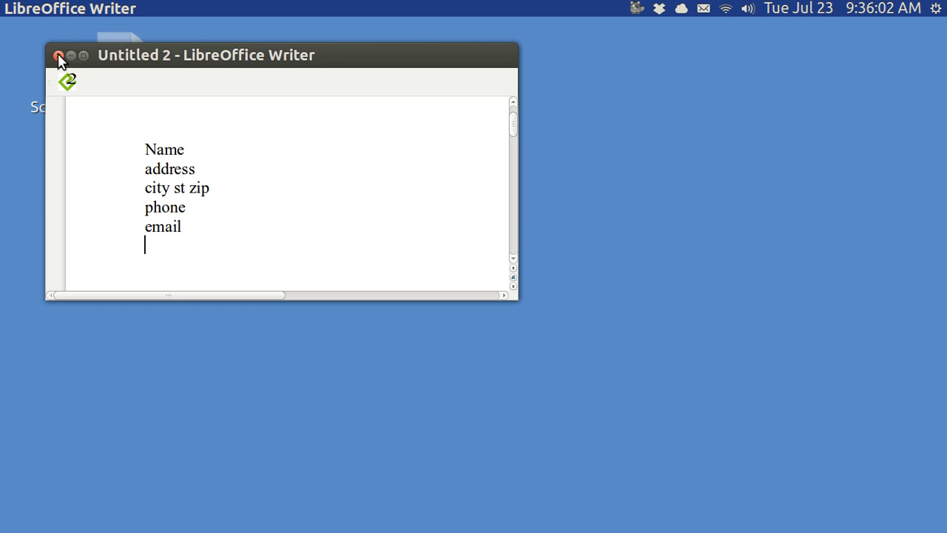
# Search the computer for c and launch LibreOffice Calc with a blank spreadsheet
pyautogui.moveTo(2, 39)
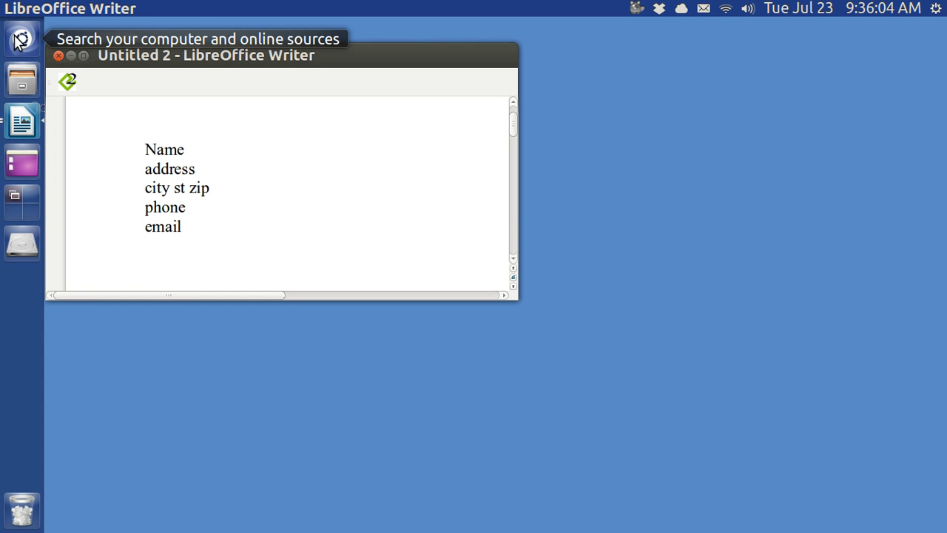
pyautogui.click(20, 40)
pyautogui.write('W')
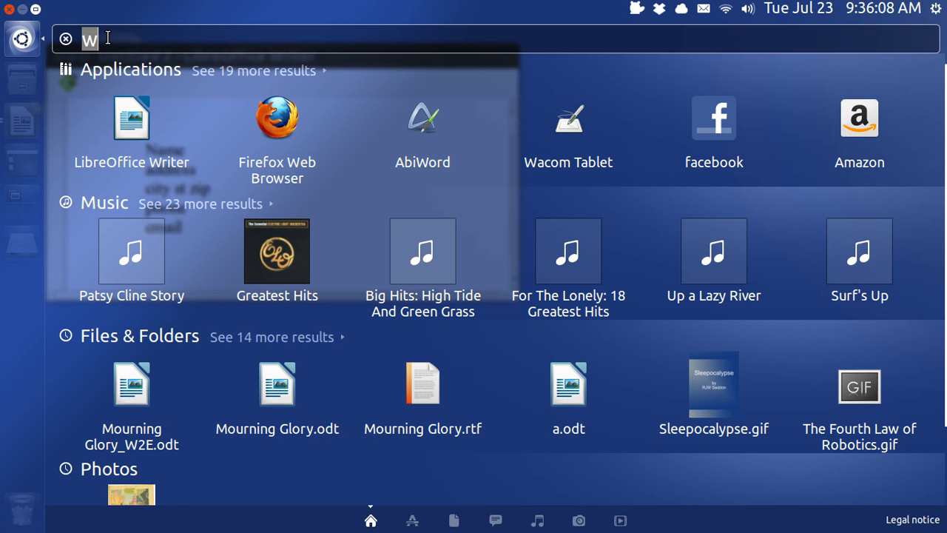
pyautogui.press('BackSpace')
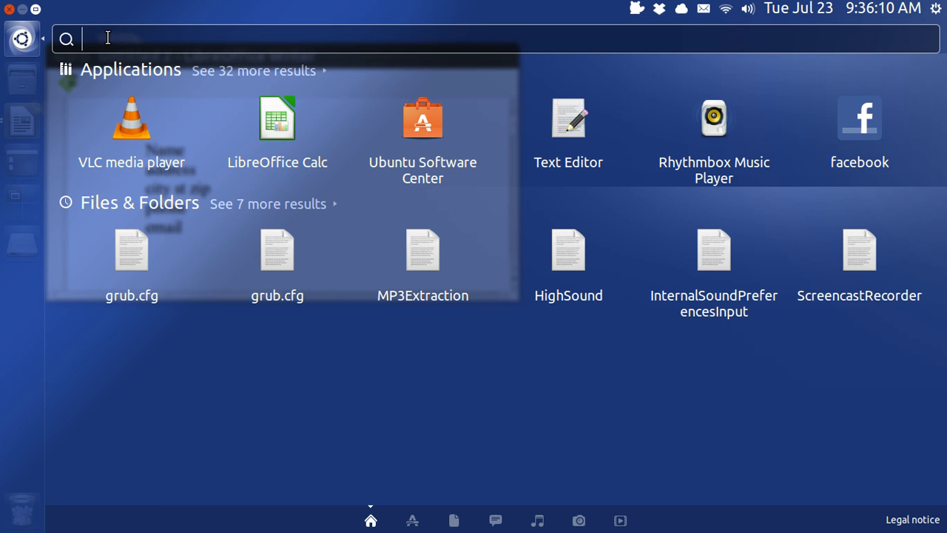
pyautogui.write('c')
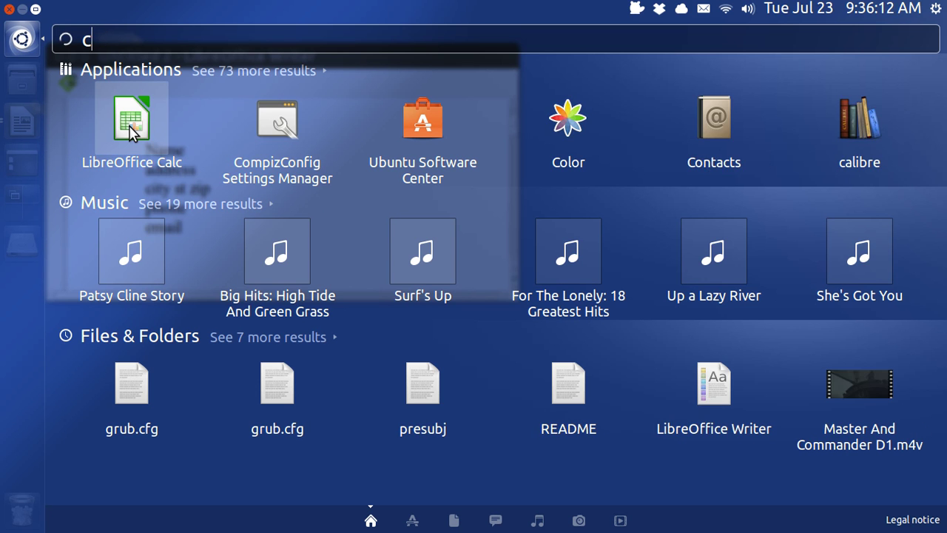
pyautogui.click(130, 131)
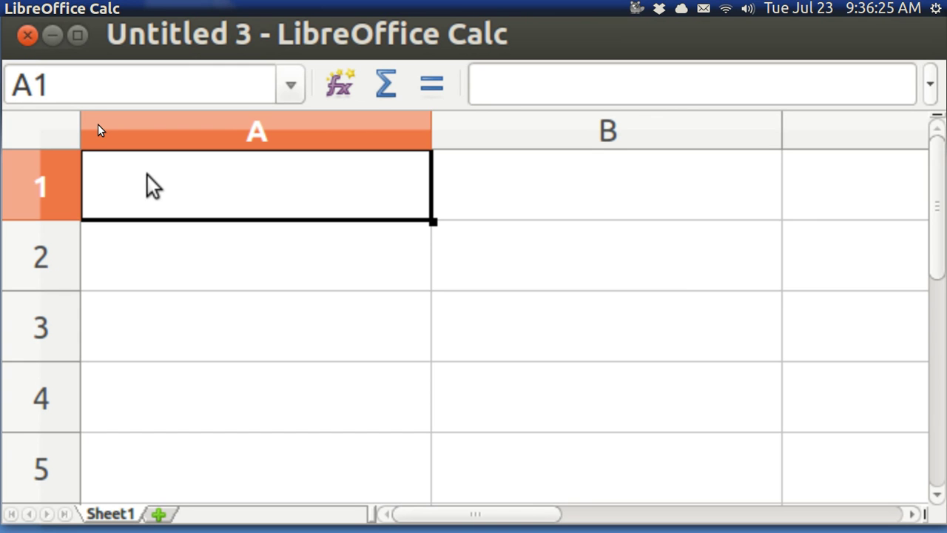
# Enter the shortcut .a in cell A1 to expand it, and reselect the cell
pyautogui.write('.')
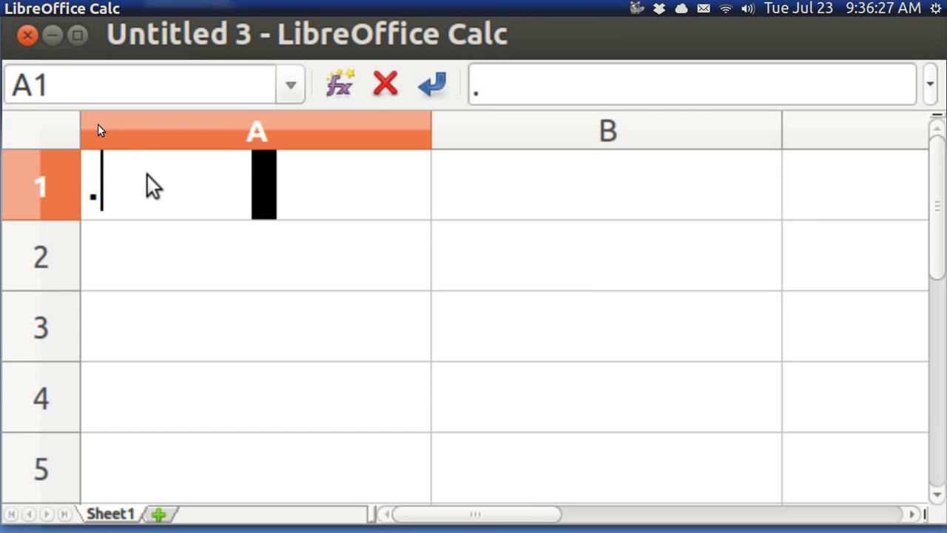
pyautogui.write('a')
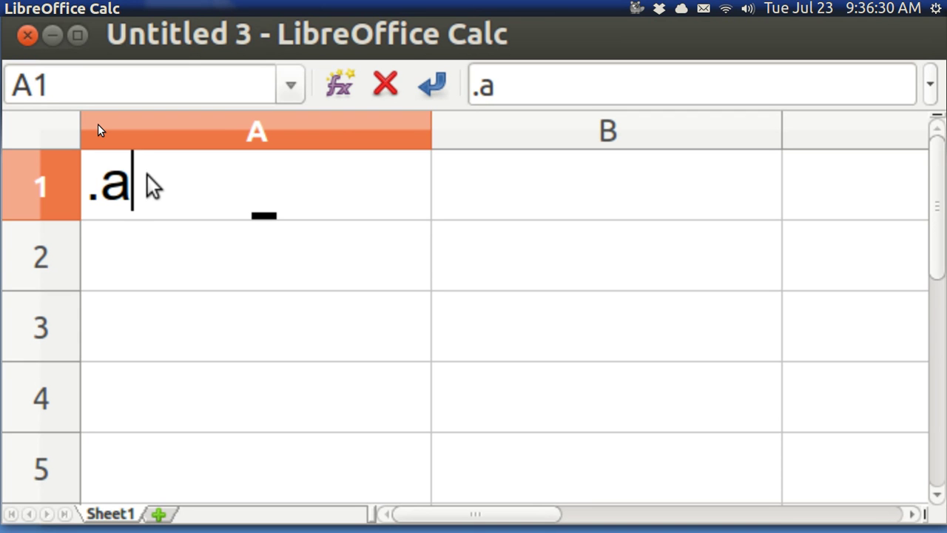
pyautogui.press('Return')
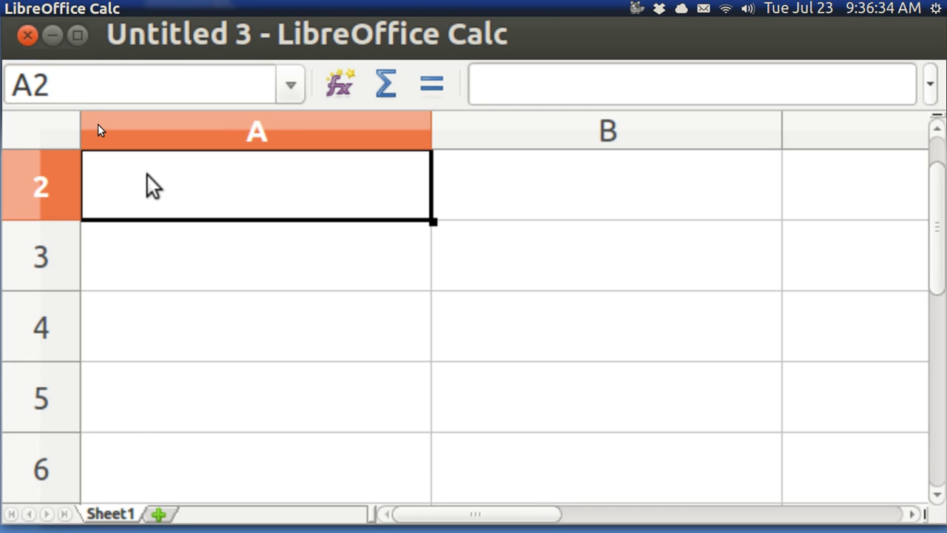
pyautogui.press('Up')
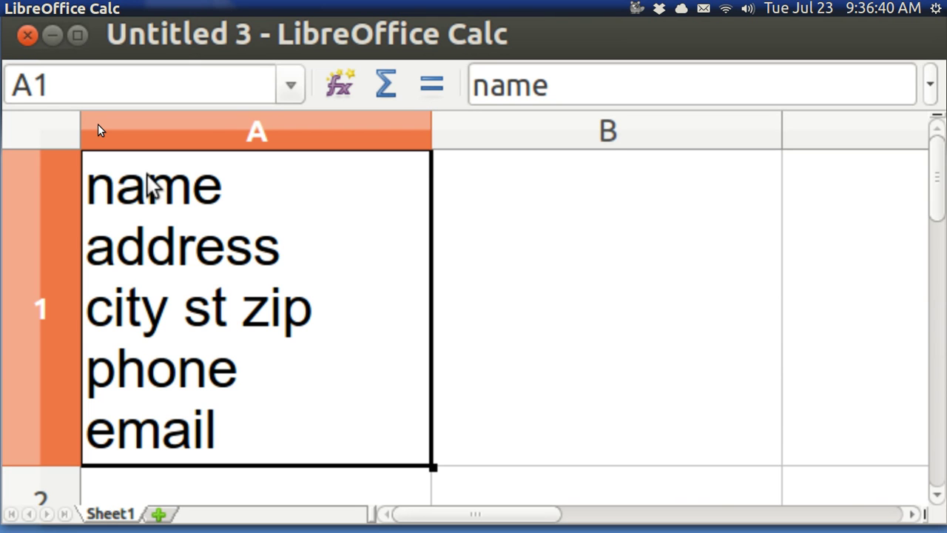
# Step through the contents of cell A1 line by line for editing, from "name" to "email"
pyautogui.click(480, 84)
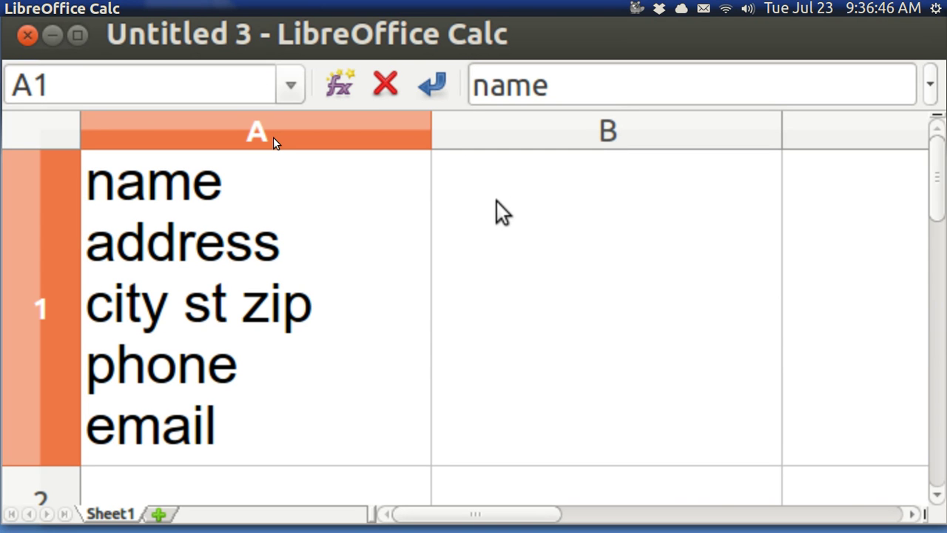
pyautogui.press('Right')
pyautogui.press('Right')
pyautogui.press('Right')
pyautogui.press('Right')
pyautogui.press('Right')
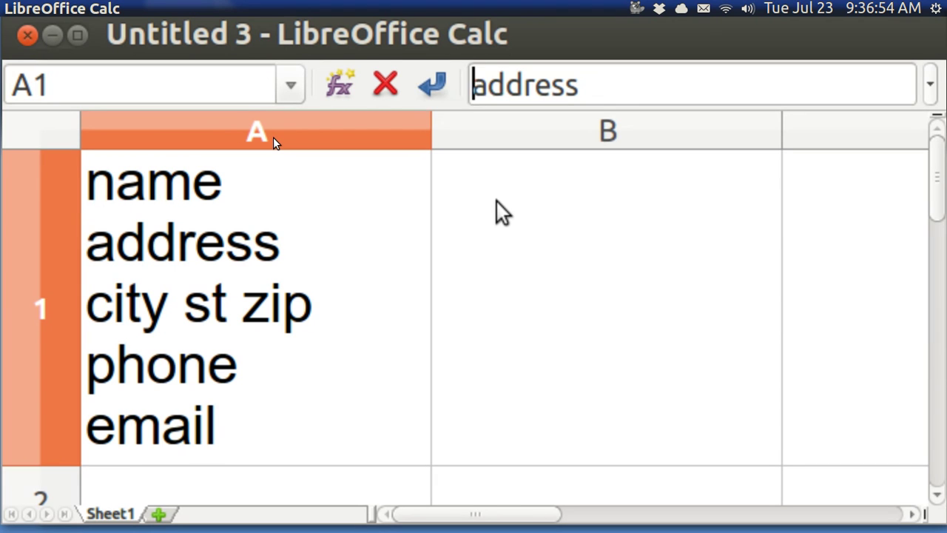
pyautogui.press('Right')
pyautogui.press('Right')
pyautogui.press('Right')
pyautogui.press('Right')
pyautogui.press('Right')
pyautogui.press('Right')
pyautogui.press('Right')
pyautogui.press('Right')
pyautogui.press('Right')
pyautogui.press('Right')
pyautogui.press('Right')
pyautogui.press('Right')
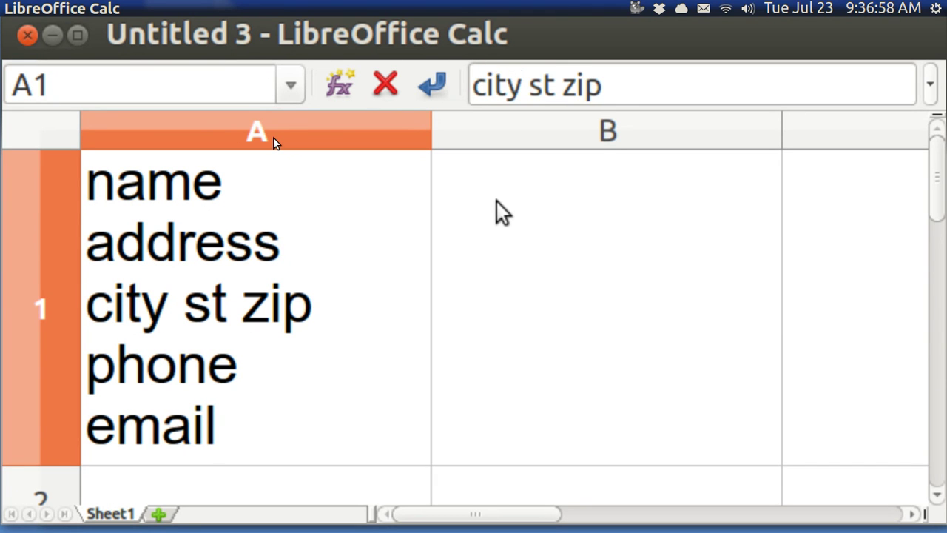
pyautogui.press('Right')
pyautogui.press('Right')
pyautogui.press('Right')
pyautogui.press('Right')
pyautogui.press('Right')
pyautogui.press('Right')
pyautogui.press('Right')
pyautogui.press('Right')
pyautogui.press('Right')
pyautogui.press('Right')
pyautogui.press('Right')
pyautogui.press('Right')
pyautogui.press('Right')
pyautogui.press('Right')
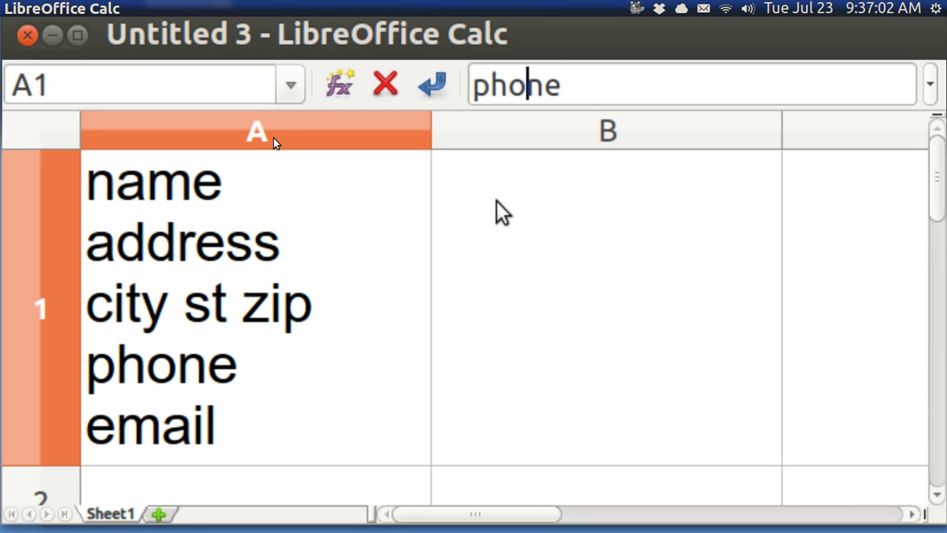
pyautogui.press('Right')
pyautogui.press('Right')
pyautogui.press('Right')
pyautogui.press('Right')
pyautogui.press('Right')
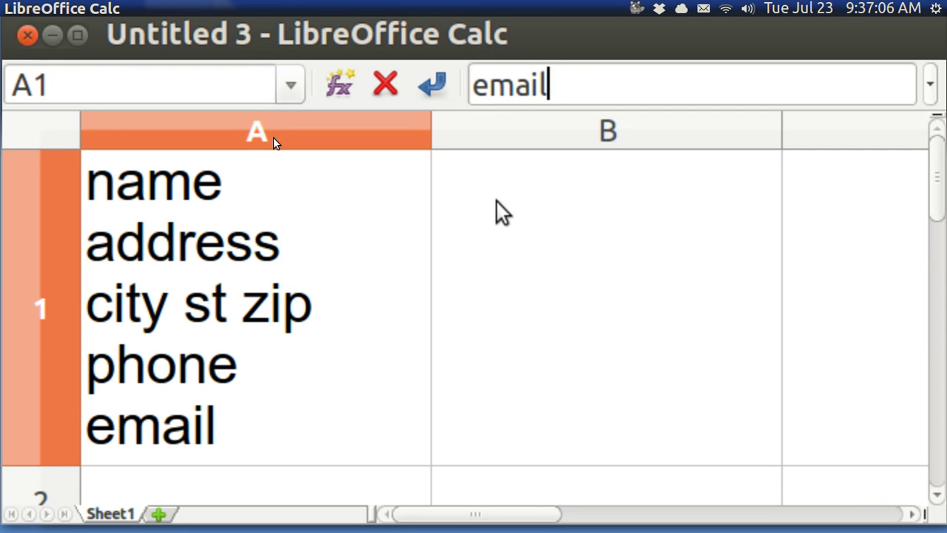
# Insert "My" before "name" and add "ss" to "address" in cell A1
pyautogui.press('Left')
pyautogui.press('Left')
pyautogui.press('Left')
pyautogui.press('Left')
pyautogui.press('Left')
pyautogui.press('Left')
pyautogui.press('Left')
pyautogui.press('Left')
pyautogui.press('Left')
pyautogui.press('Left')
pyautogui.press('Left')
pyautogui.press('Left')
pyautogui.press('Left')
pyautogui.press('Left')
pyautogui.press('Left')
pyautogui.press('Left')
pyautogui.press('Left')
pyautogui.press('Left')
pyautogui.press('Left')
pyautogui.press('Left')
pyautogui.press('Left')
pyautogui.press('Left')
pyautogui.press('Left')
pyautogui.press('Left')
pyautogui.press('Left')
pyautogui.press('Left')
pyautogui.press('Left')
pyautogui.press('Left')
pyautogui.press('Left')
pyautogui.press('Left')
pyautogui.press('Left')
pyautogui.press('Left')
pyautogui.press('Left')
pyautogui.press('Left')
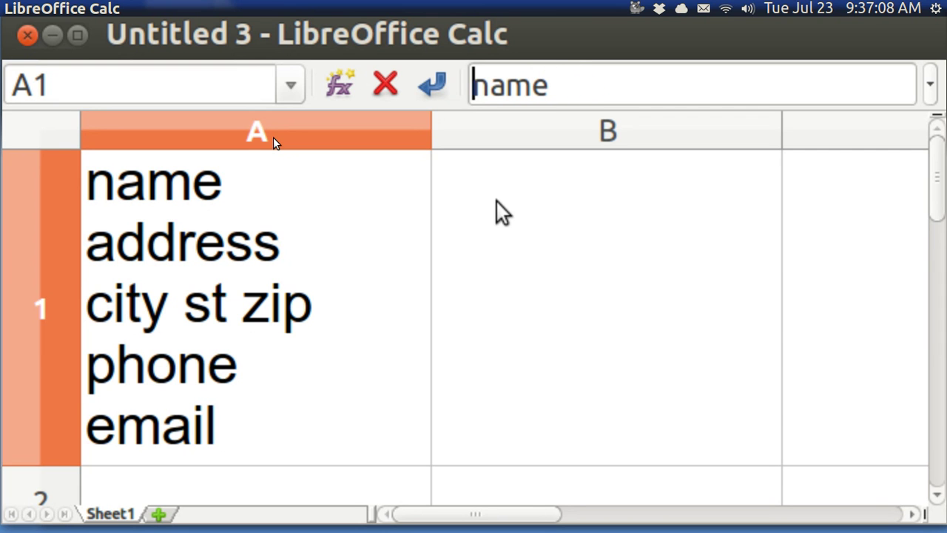
pyautogui.press('Right')
pyautogui.press('Left')
pyautogui.write('my')
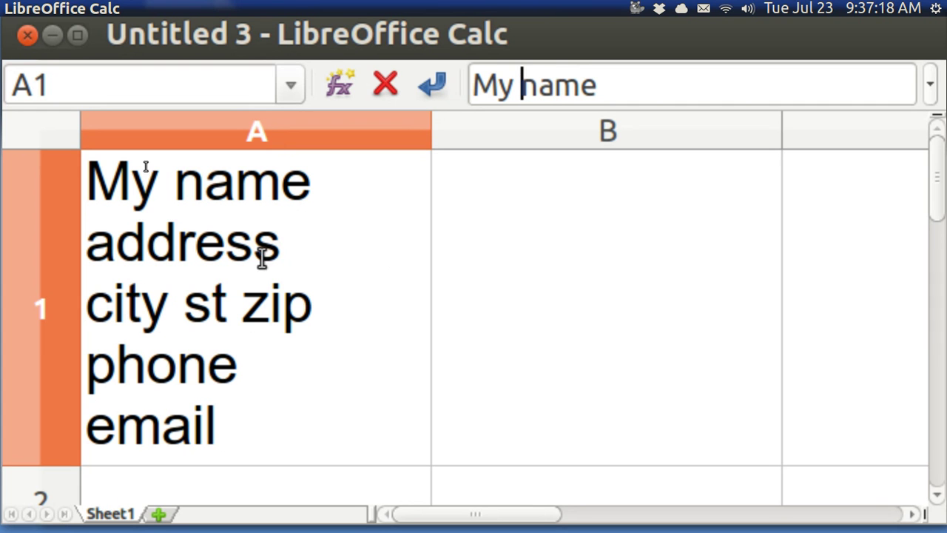
pyautogui.click(230, 250)
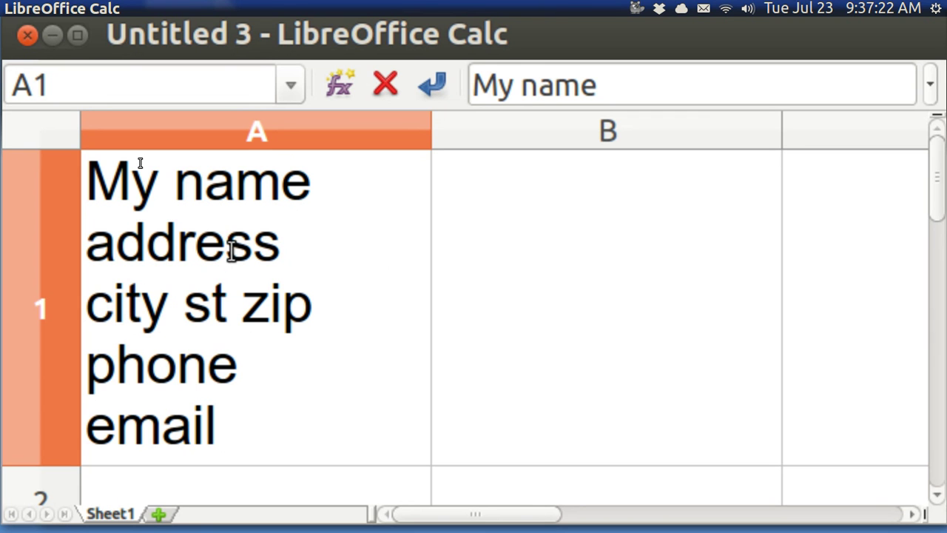
pyautogui.write('ss')
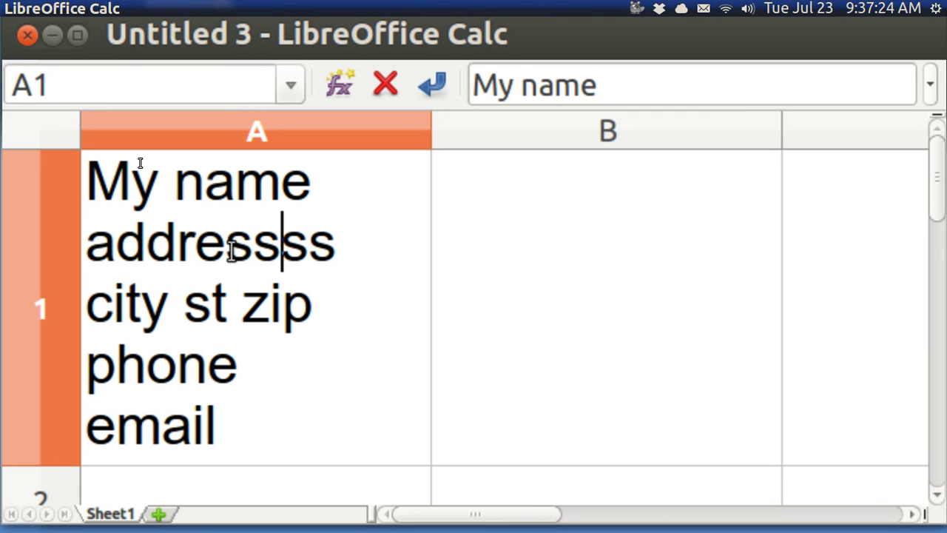
# Step through the edited text of cell A1 from the name line to the city line
pyautogui.click(540, 85)
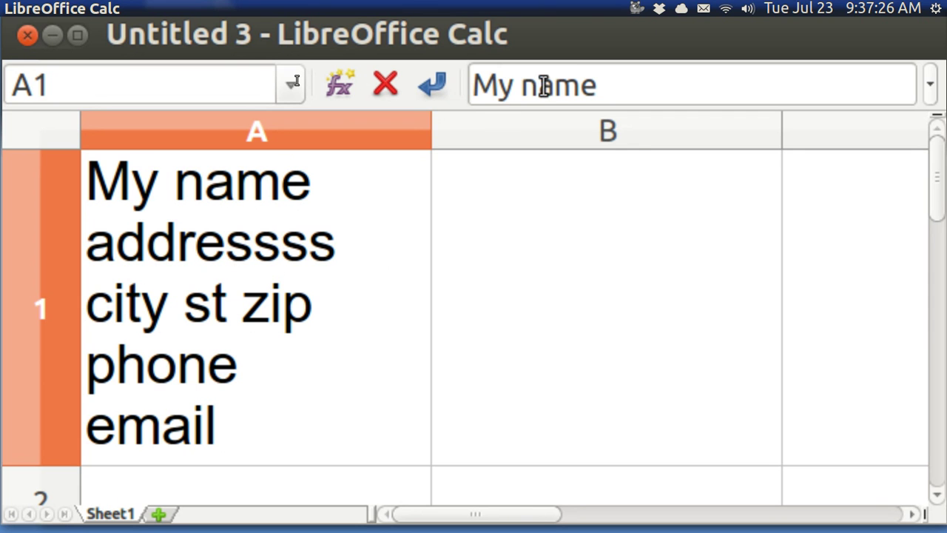
pyautogui.press('Right')
pyautogui.press('Right')
pyautogui.press('Right')
pyautogui.press('Right')
pyautogui.press('Right')
pyautogui.press('Right')
pyautogui.press('Right')
pyautogui.press('Right')
pyautogui.press('Right')
pyautogui.press('Right')
pyautogui.press('Right')
pyautogui.press('Right')
pyautogui.press('Right')
pyautogui.press('Right')
pyautogui.press('Right')
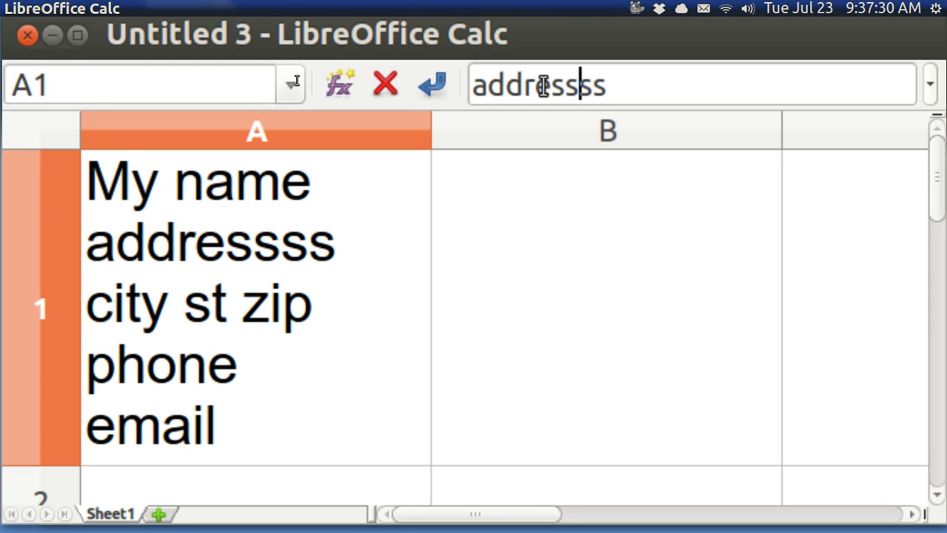
pyautogui.press('Right')
pyautogui.press('Right')
pyautogui.press('Right')
pyautogui.press('Right')
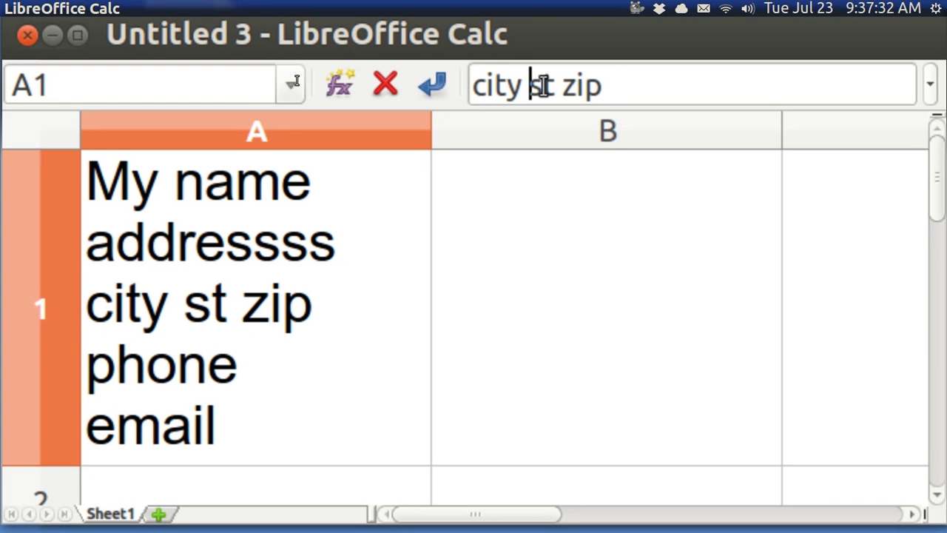
# Enter "name" in cell B1 and reopen the entry with the cursor after the word
pyautogui.click(476, 186)
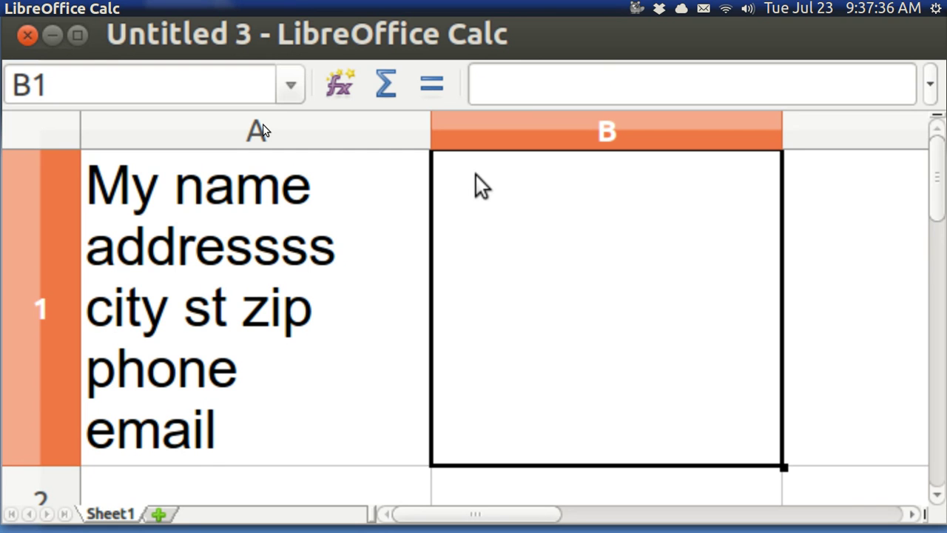
pyautogui.write('n')
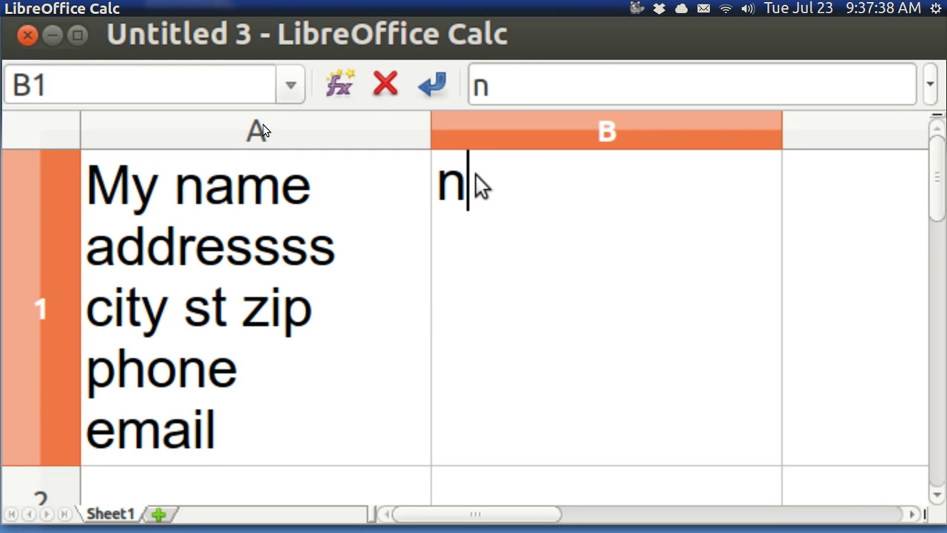
pyautogui.write('ame')
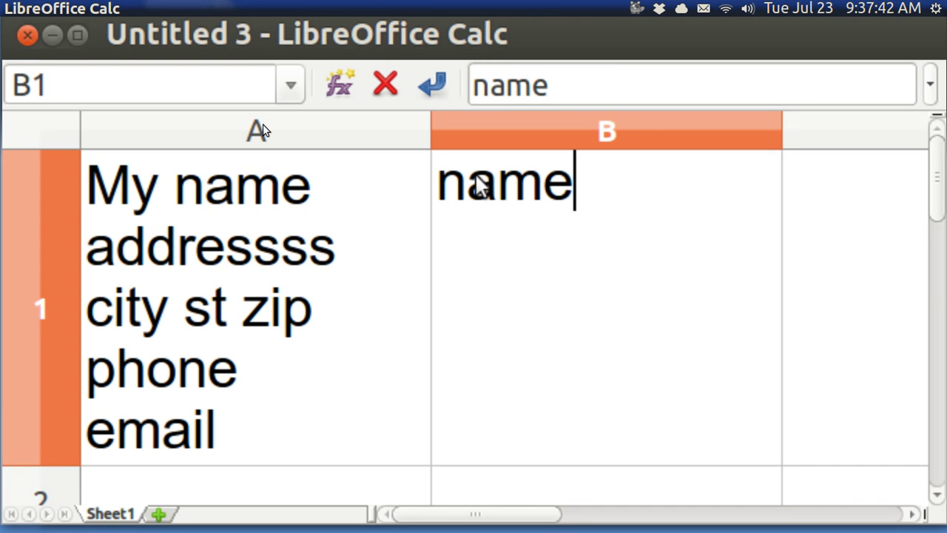
pyautogui.press('Return')
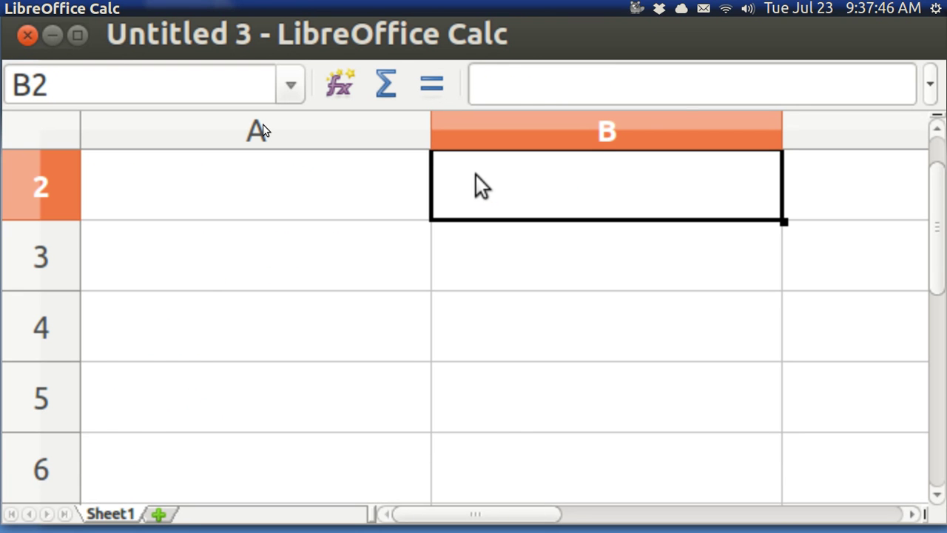
pyautogui.press('Up')
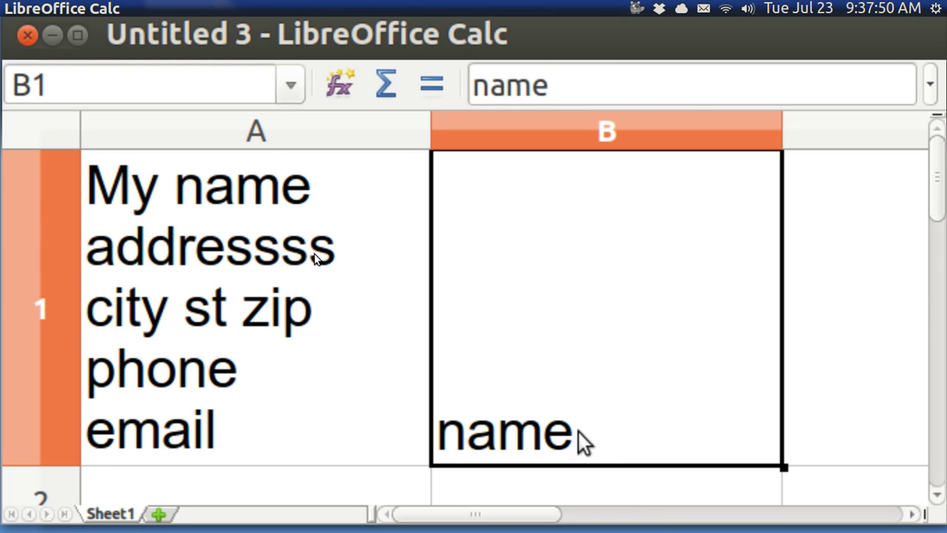
pyautogui.click(555, 84)
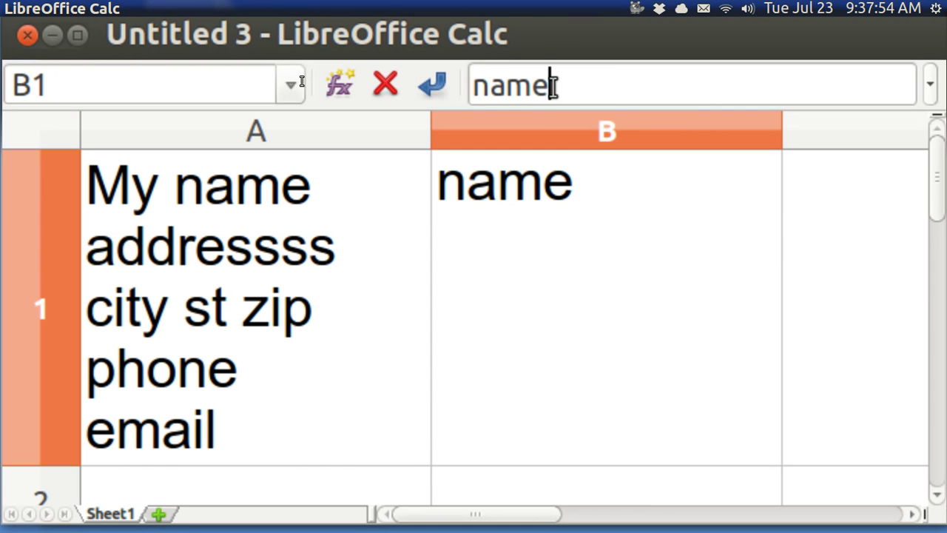
# Close the Untitled 3 spreadsheet and the Untitled 2 text document without saving
pyautogui.click(26, 36)
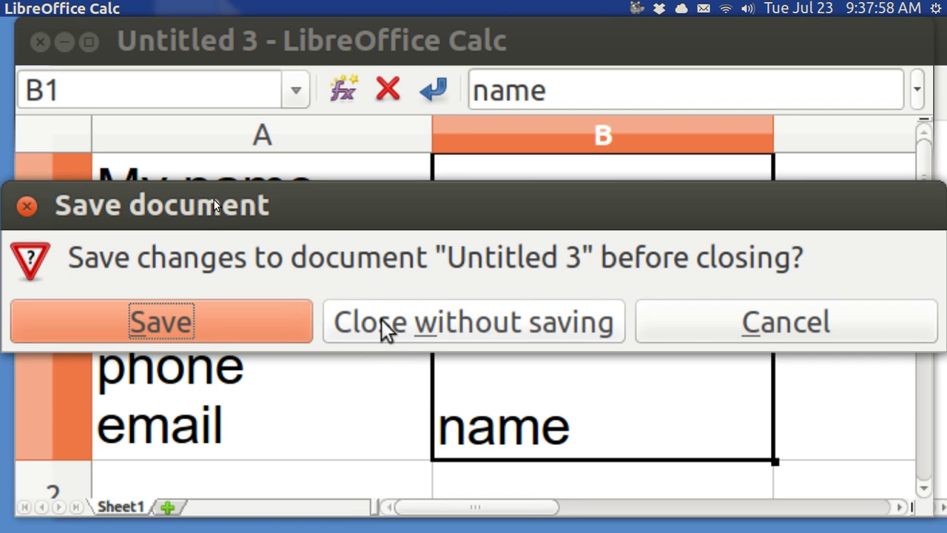
pyautogui.click(385, 329)
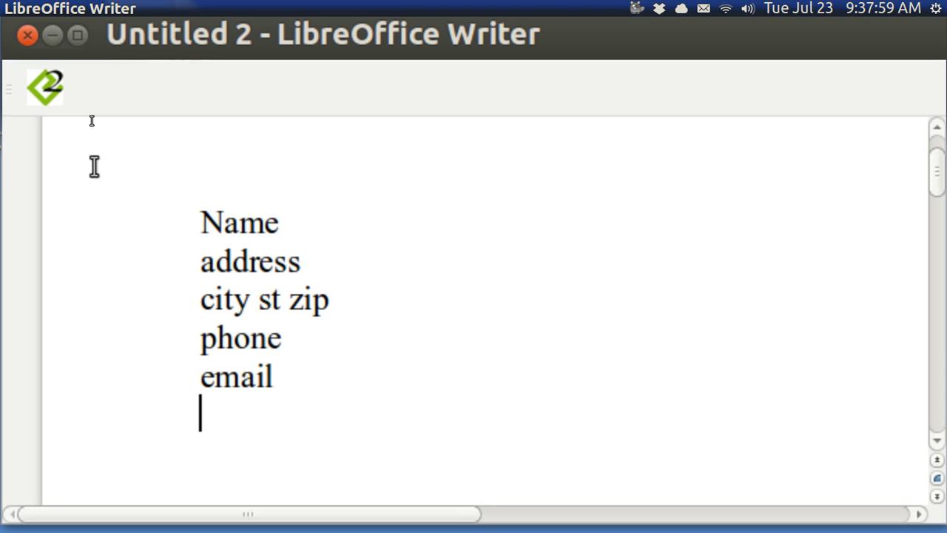
pyautogui.click(27, 35)
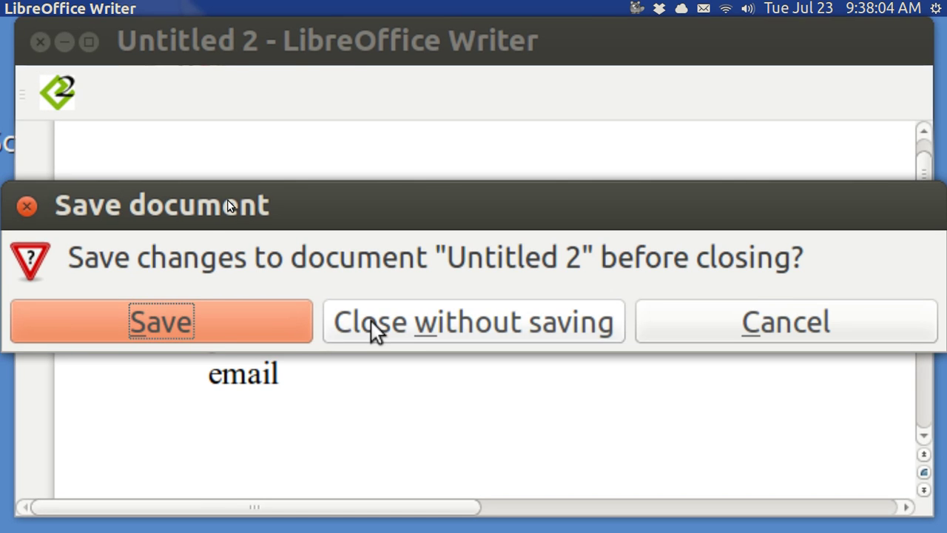
pyautogui.click(373, 331)
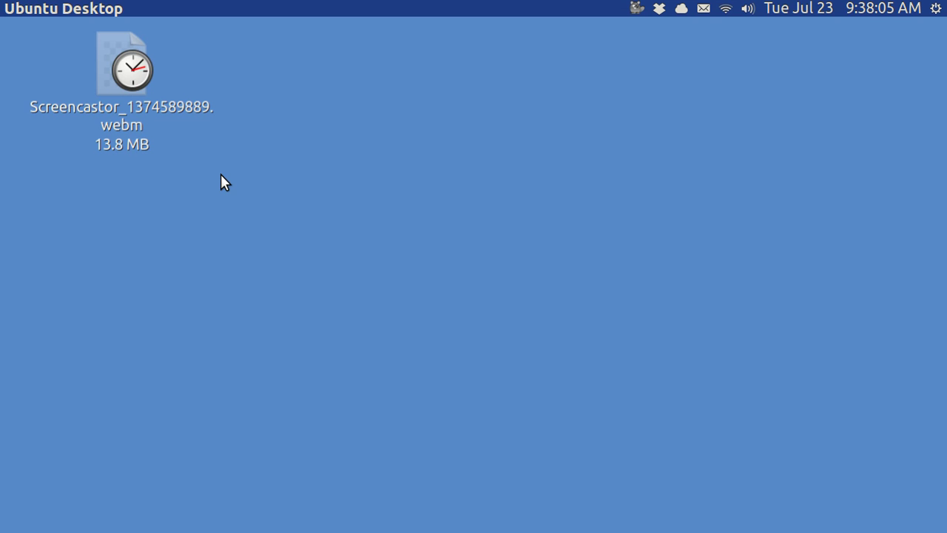
# Open the Files application and search the home folder for acor
pyautogui.moveTo(0, 93)
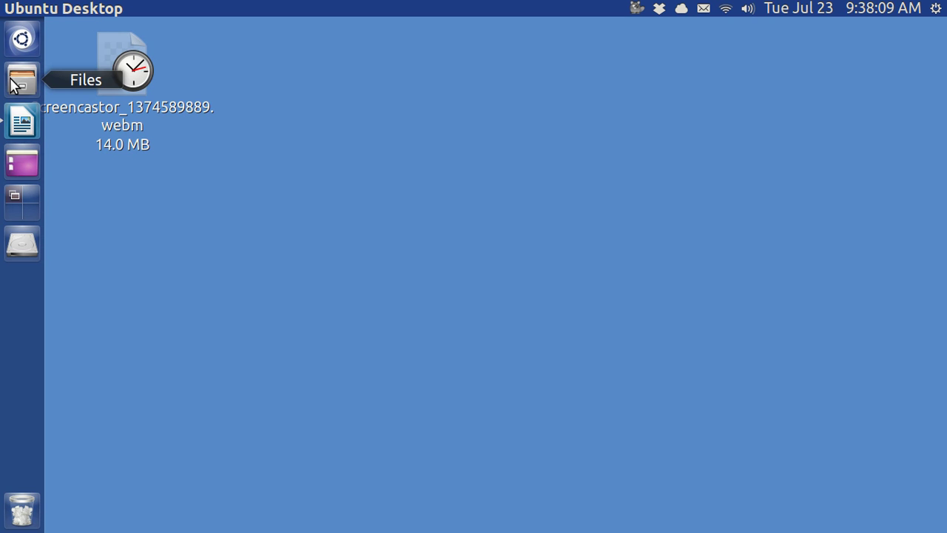
pyautogui.click(11, 85)
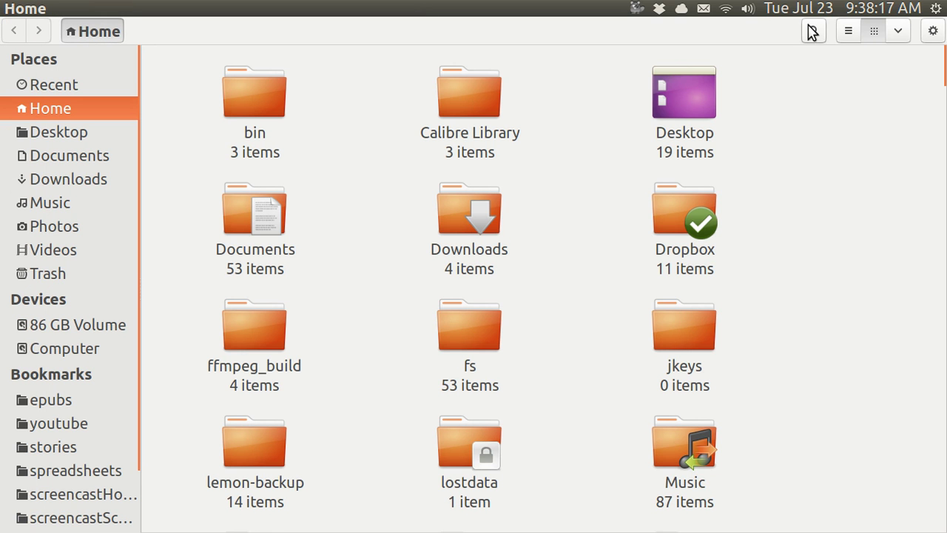
pyautogui.click(813, 33)
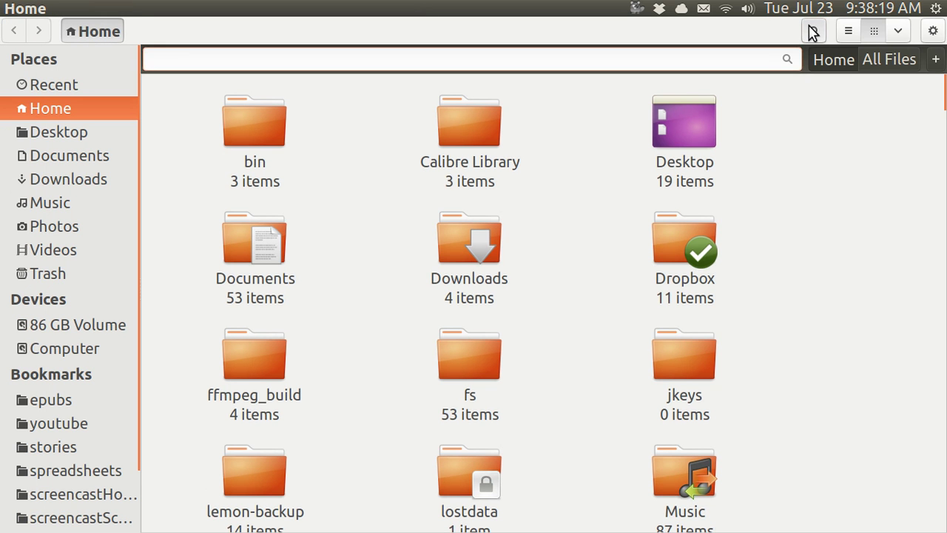
pyautogui.write('ac')
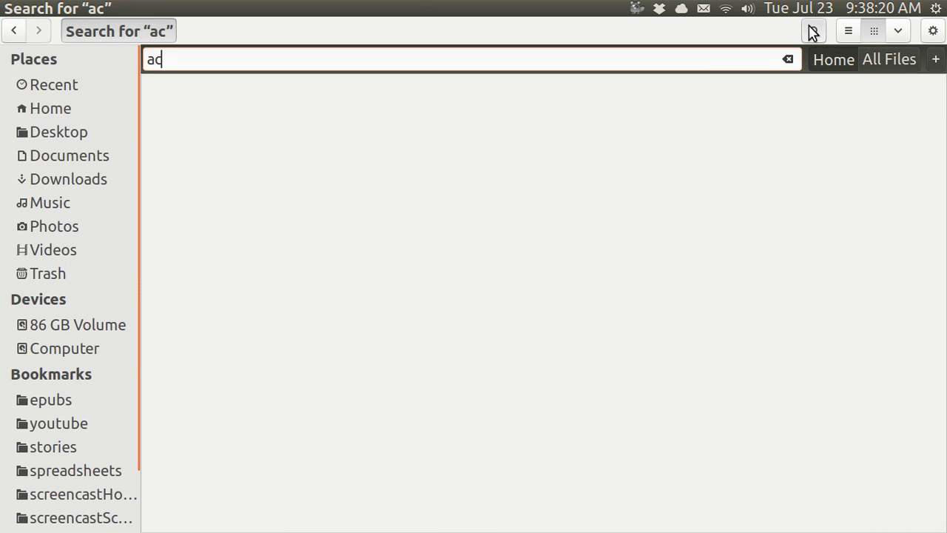
pyautogui.write('or')
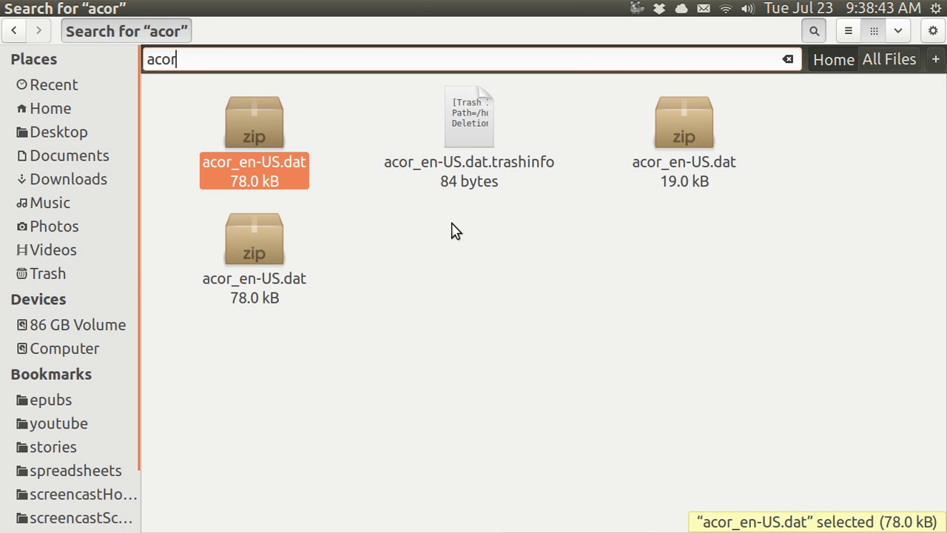
# View the properties of the last 78.0 kB acor_en-US.dat file, including its location, and close them
pyautogui.click(256, 251)
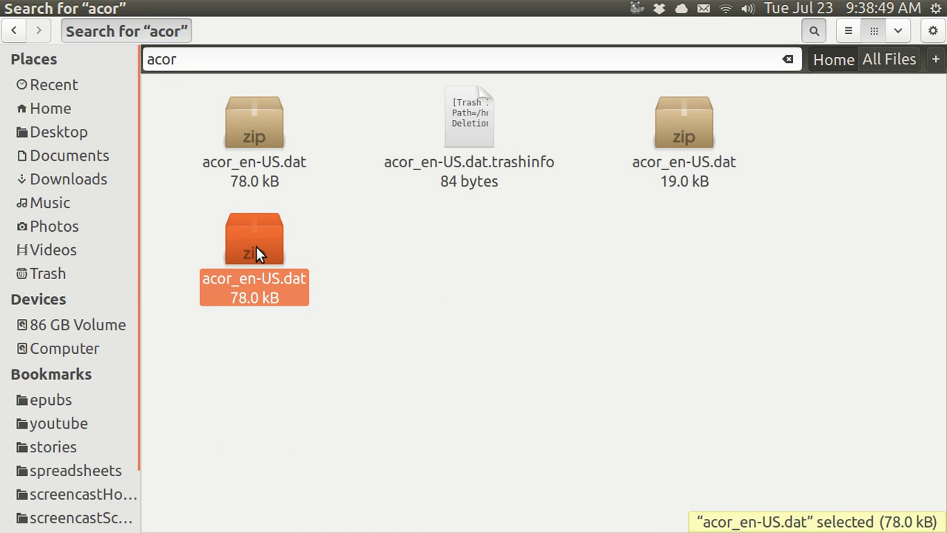
pyautogui.rightClick(256, 252)
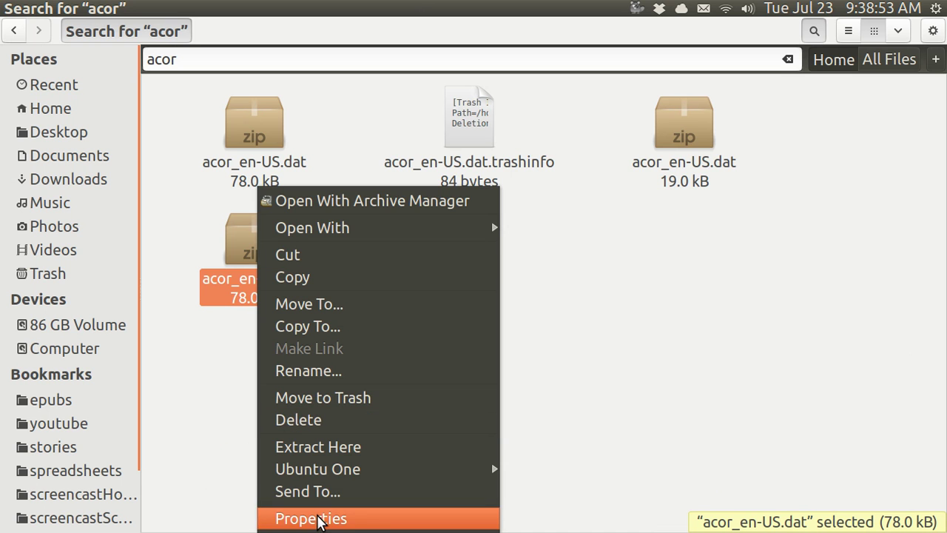
pyautogui.click(319, 519)
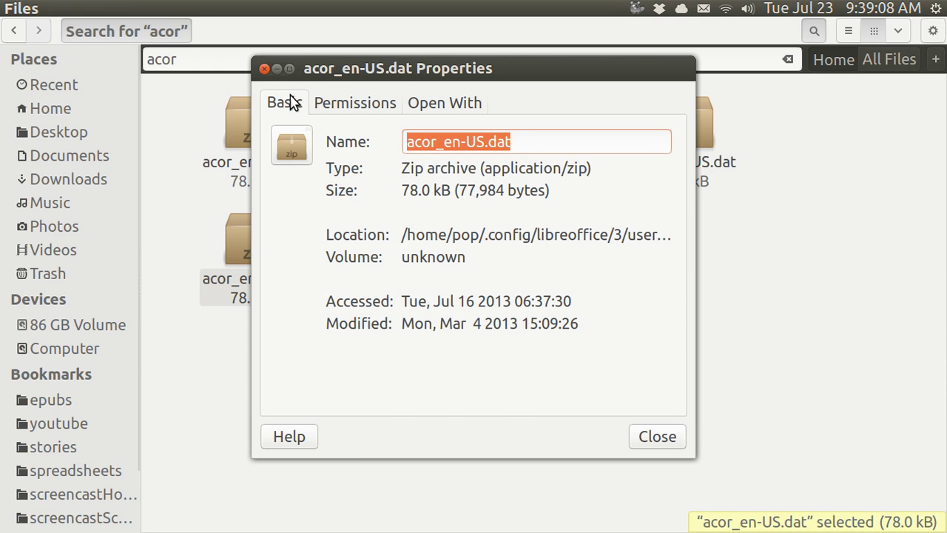
pyautogui.click(264, 69)
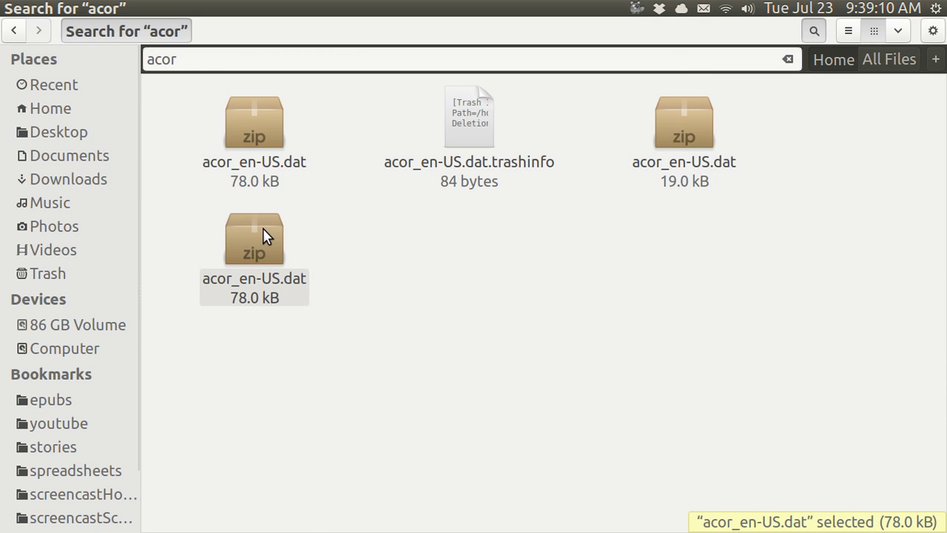
# View the properties of the first 78.0 kB acor_en-US.dat file, including its location, and close them
pyautogui.click(255, 152)
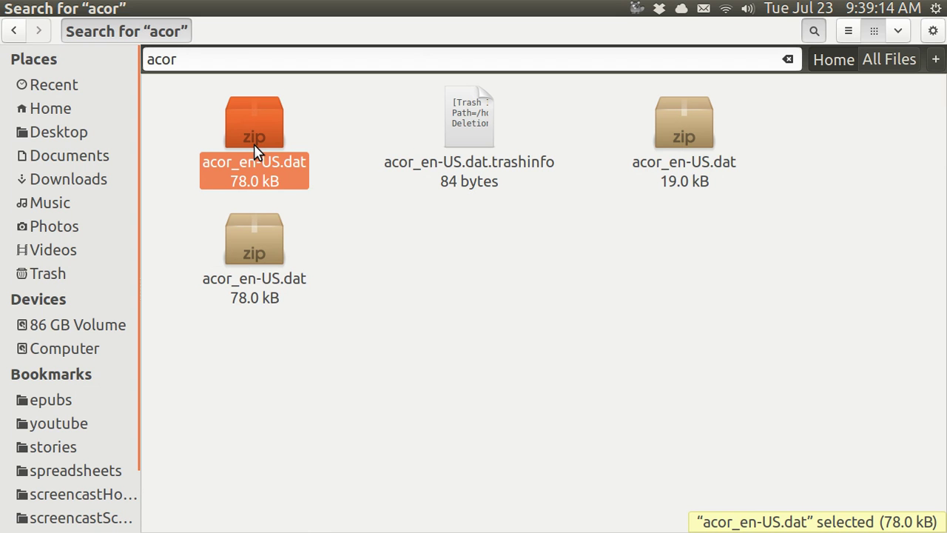
pyautogui.rightClick(254, 151)
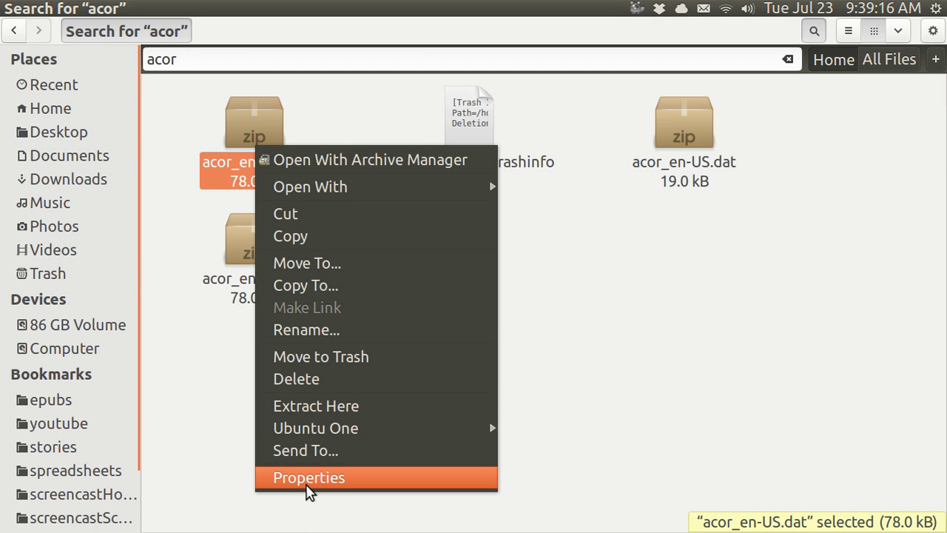
pyautogui.click(310, 480)
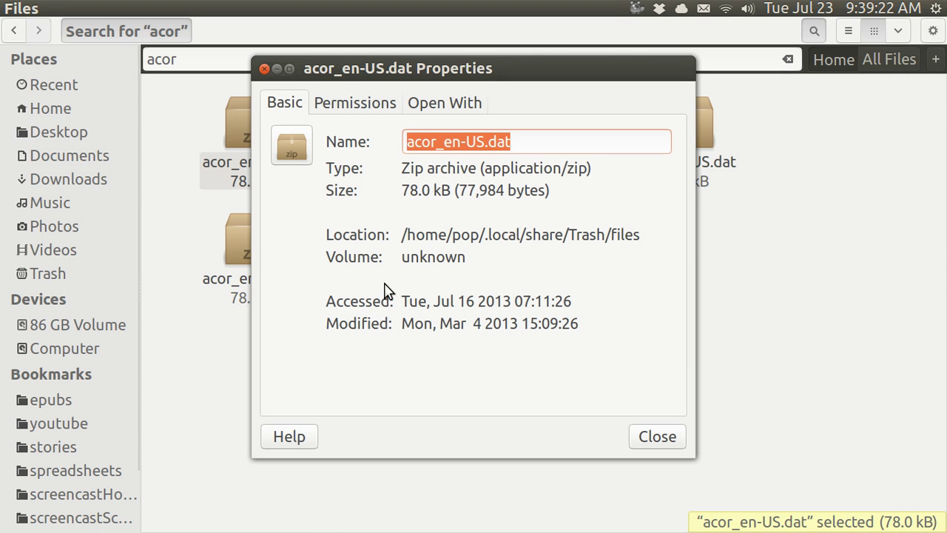
pyautogui.click(264, 68)
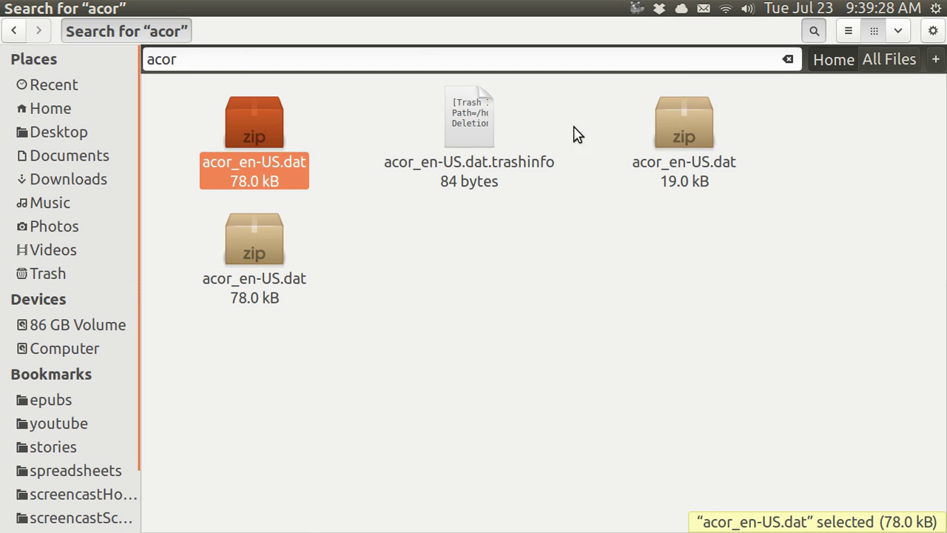
# View the properties of the 19.0 kB acor_en-US.dat file, including its location, and close them
pyautogui.rightClick(676, 122)
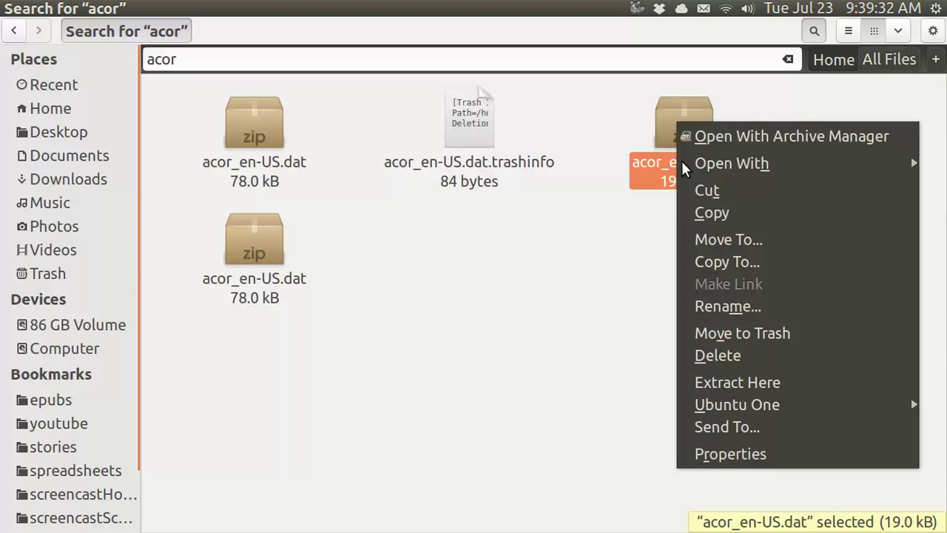
pyautogui.click(722, 454)
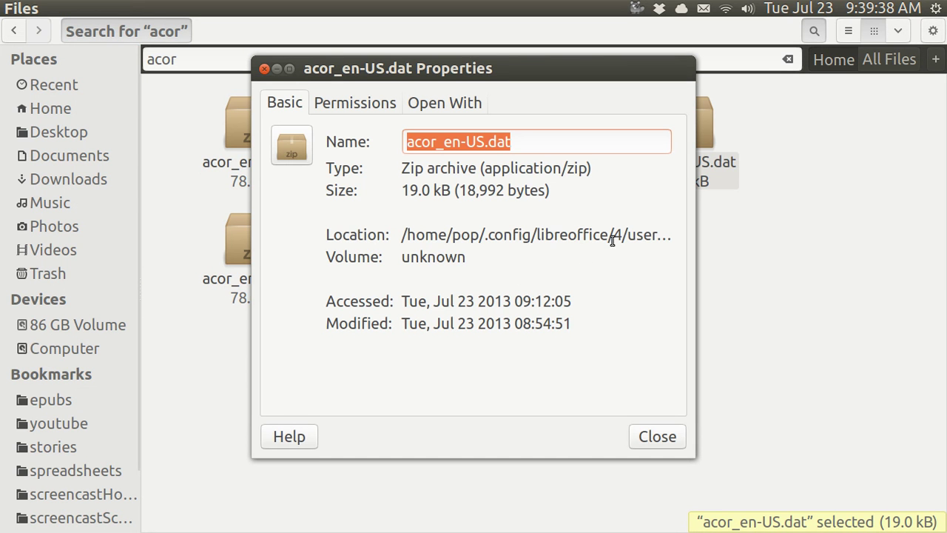
pyautogui.click(267, 70)
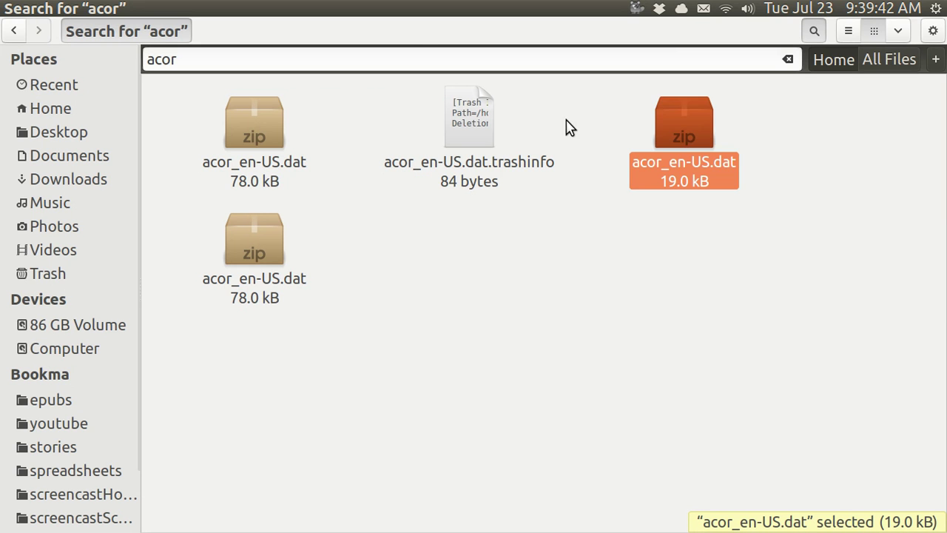
# Open the 19.0 kB acor_en-US.dat archive and view its DocumentList.xml in the default browser, closing the browser when done
pyautogui.doubleClick(682, 134)
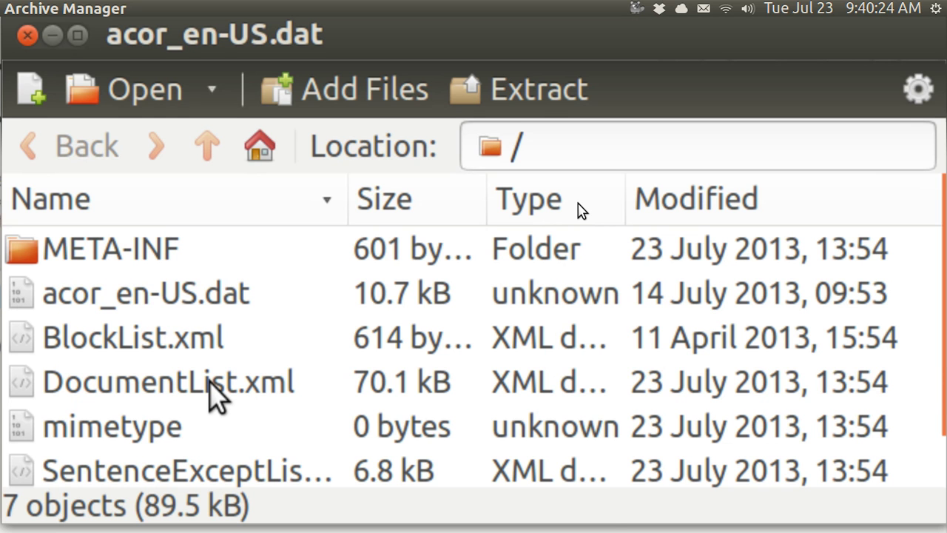
pyautogui.click(211, 382)
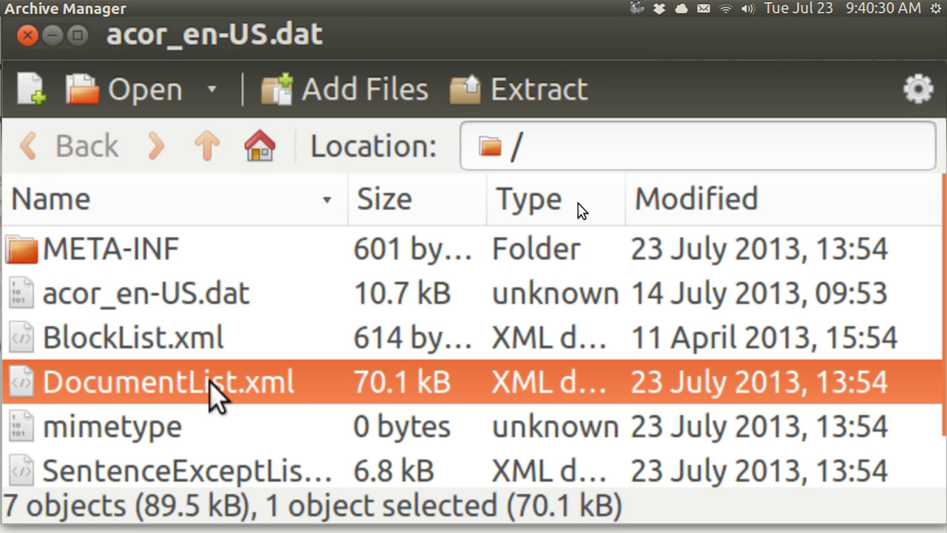
pyautogui.doubleClick(209, 380)
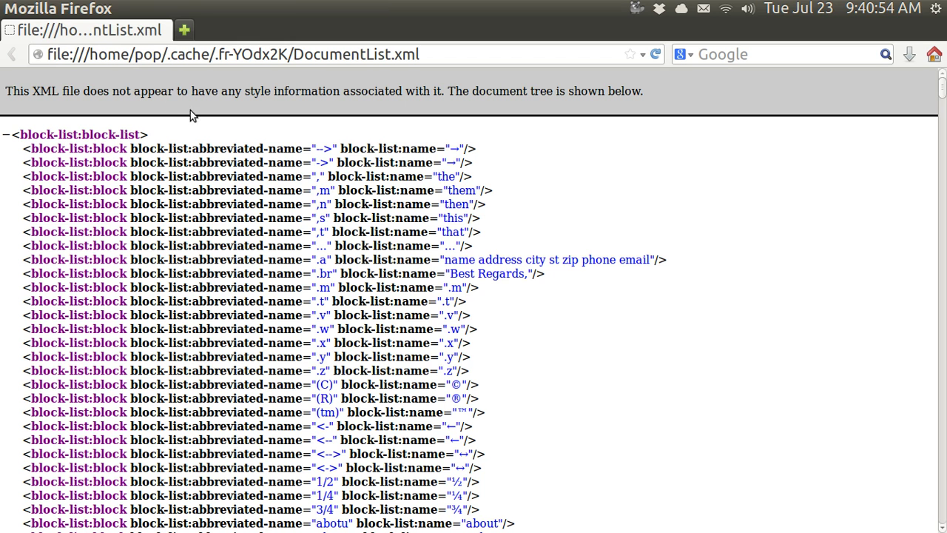
pyautogui.moveTo(40, 3)
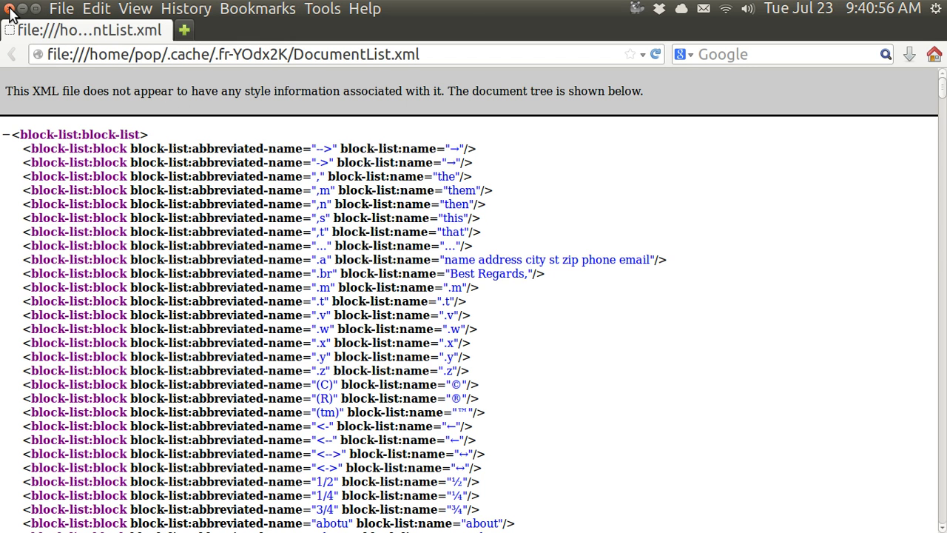
pyautogui.click(10, 10)
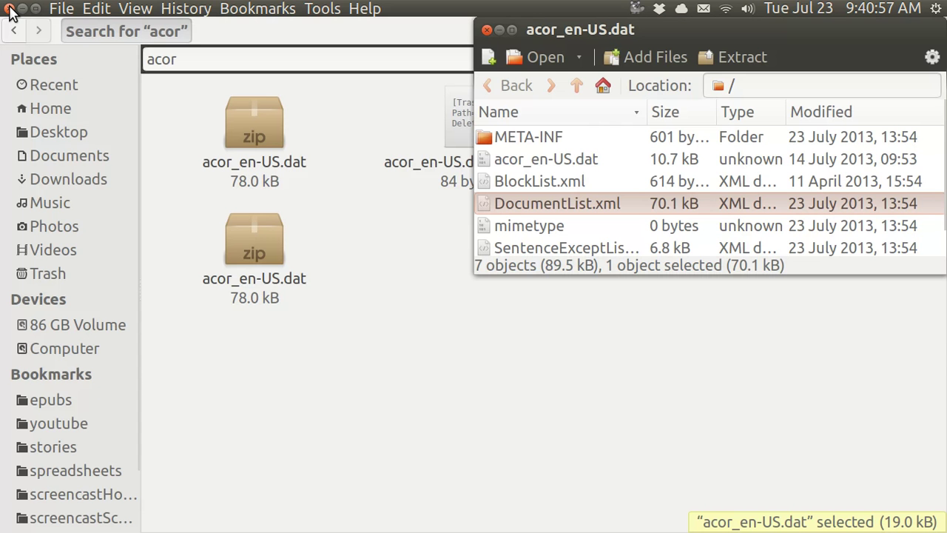
# Open DocumentList.xml from the archive with LibreOffice Writer to examine the stored replacement entries
pyautogui.rightClick(516, 200)
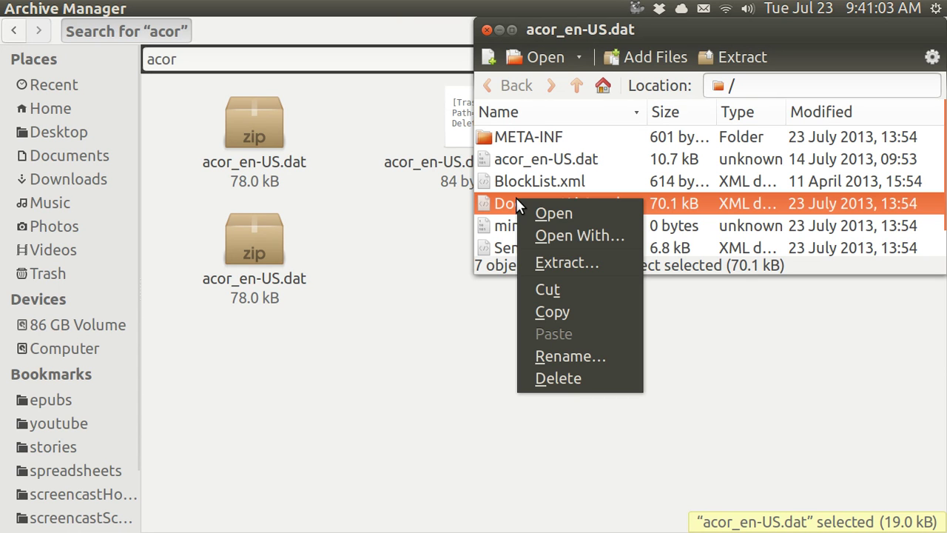
pyautogui.click(557, 237)
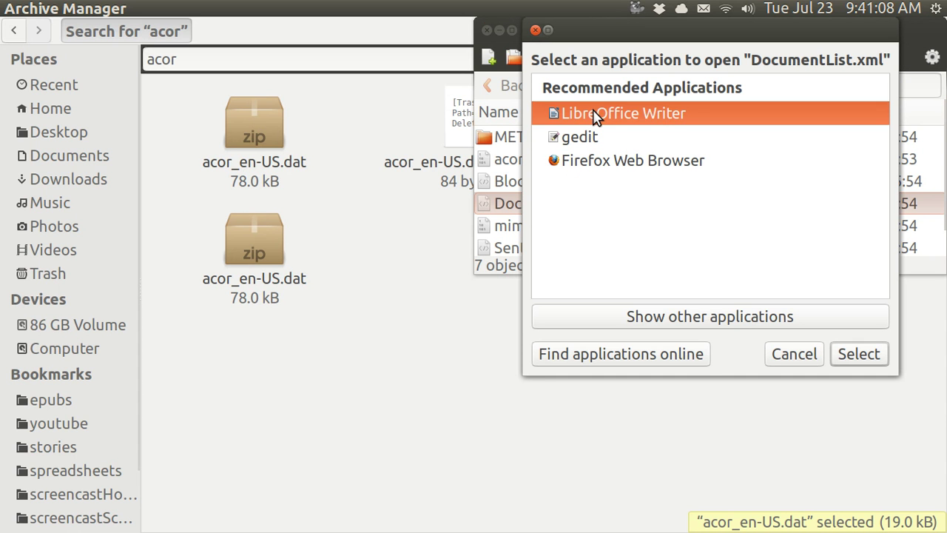
pyautogui.click(853, 355)
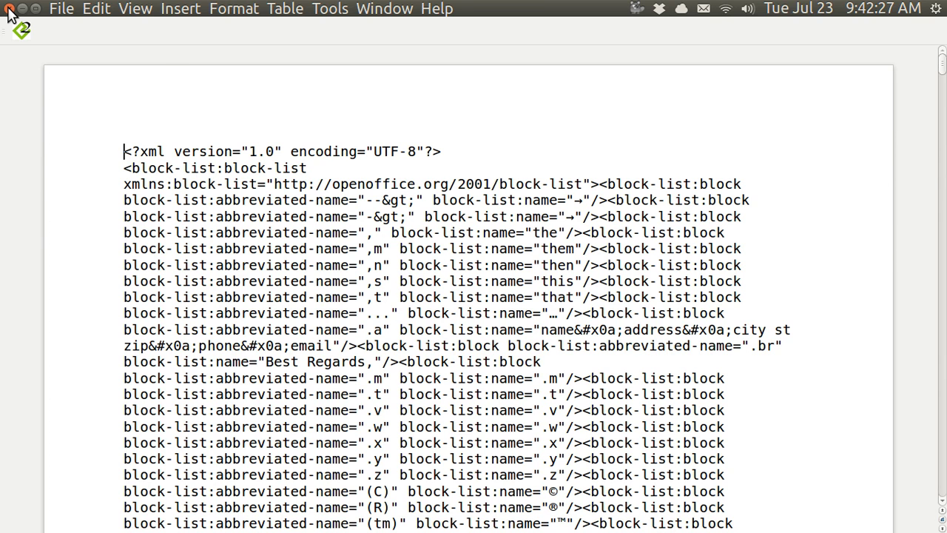
# Close the DocumentList.xml document, the acor_en-US.dat archive and the file search window
pyautogui.click(9, 10)
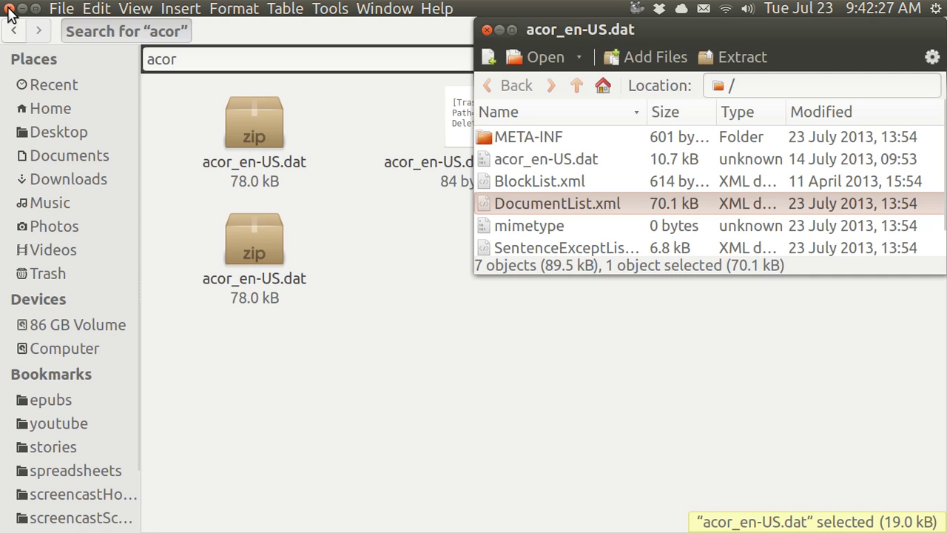
pyautogui.click(486, 30)
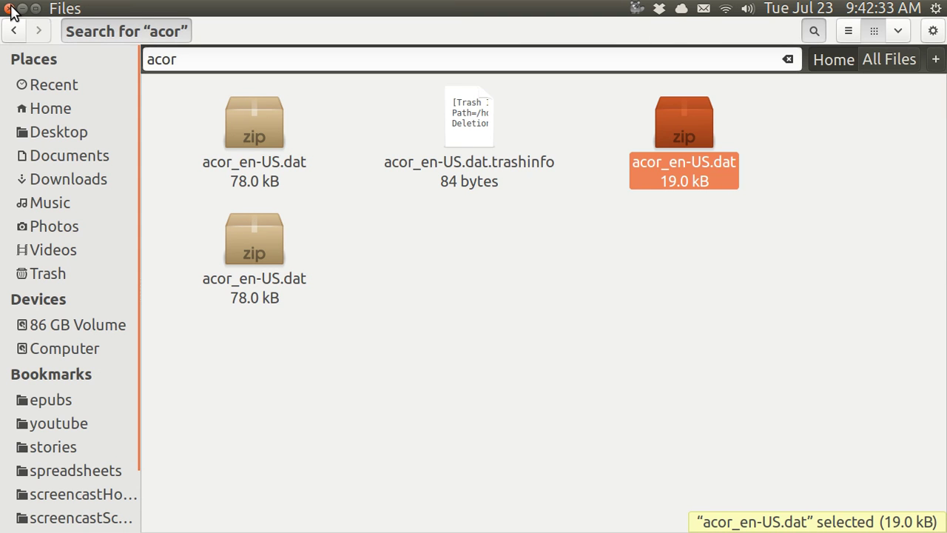
pyautogui.click(9, 10)
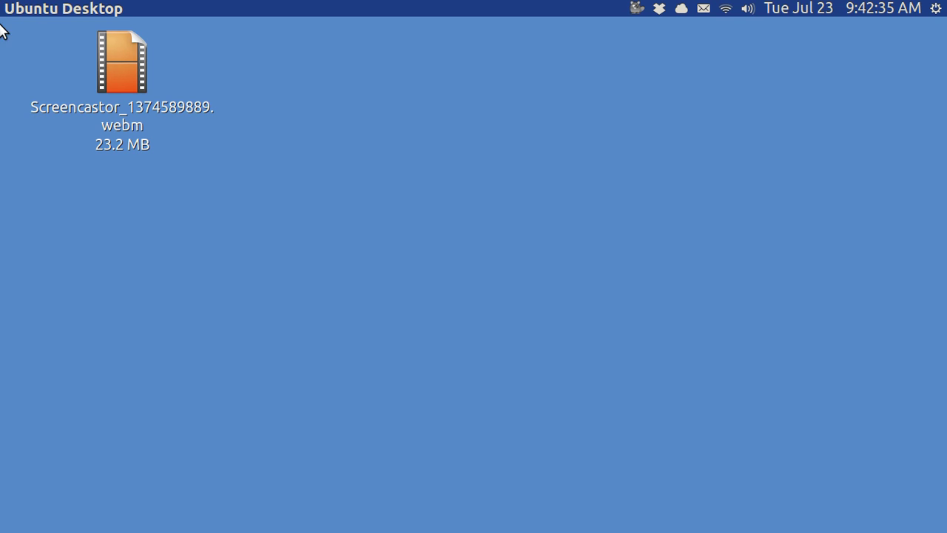
# Start LibreOffice Writer and select the ",s" entry in the AutoCorrect replacement table
pyautogui.click(21, 39)
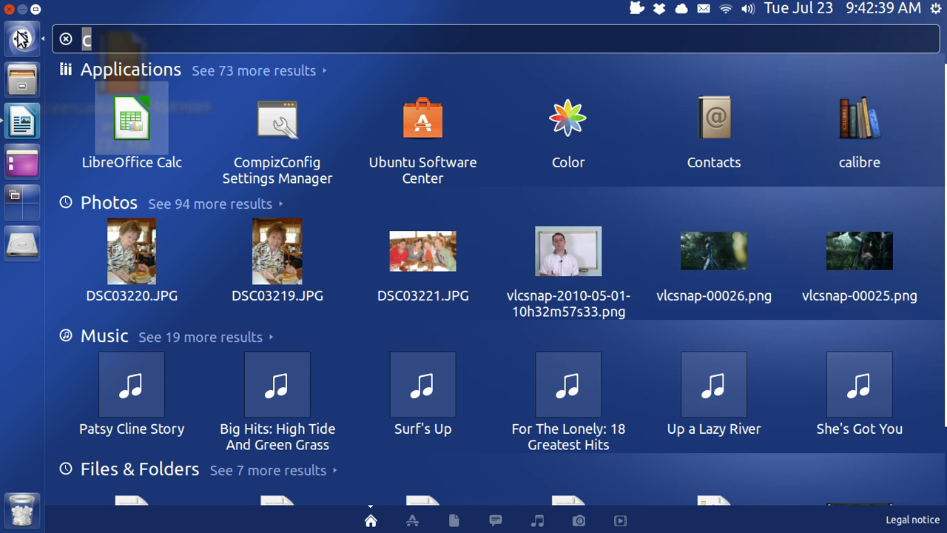
pyautogui.write('w')
pyautogui.click(21, 39)
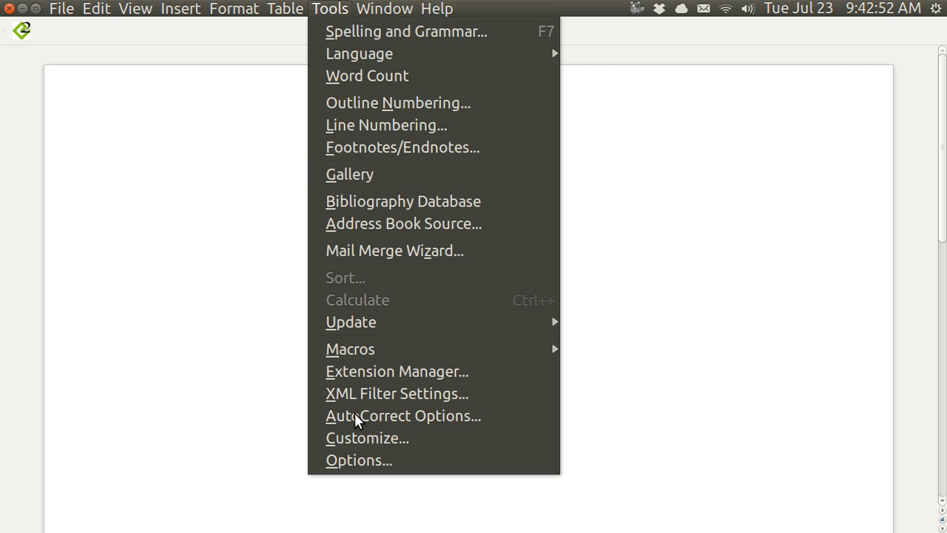
pyautogui.click(354, 414)
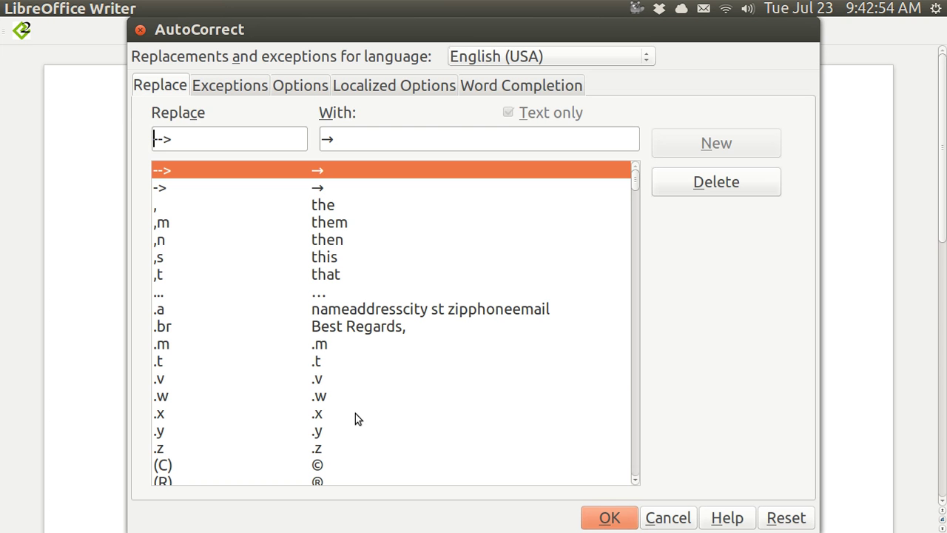
pyautogui.click(160, 262)
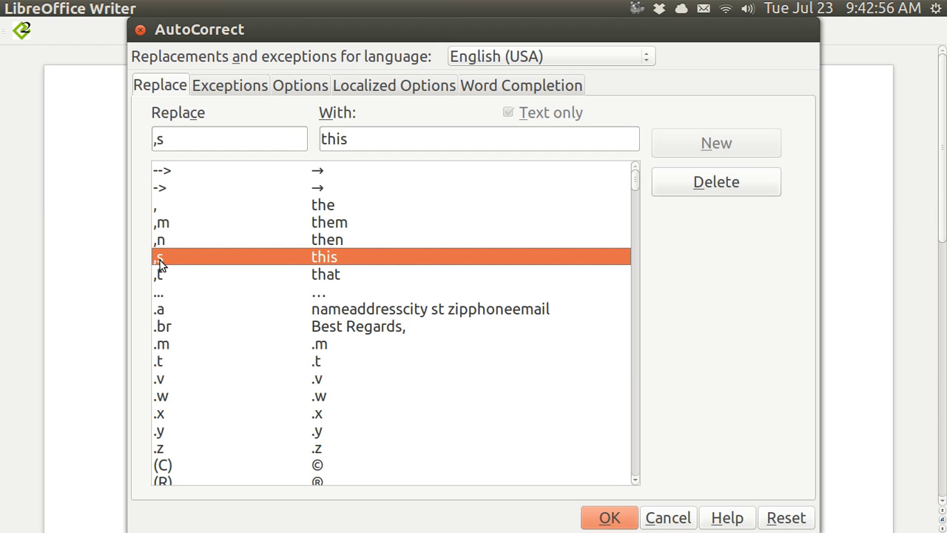